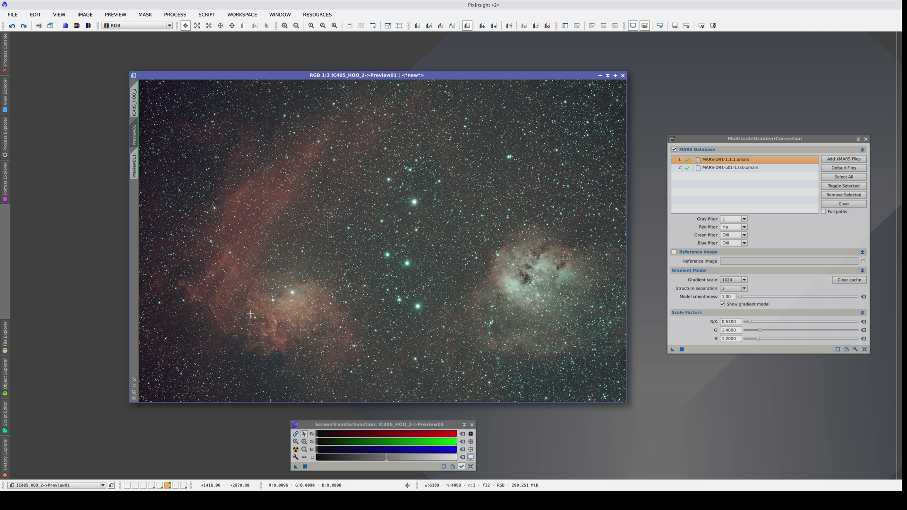
# Examine the Preview01 image's red, green and blue channels one at a time, then return to the RGB display
pyautogui.scroll(-1, 156, 28)
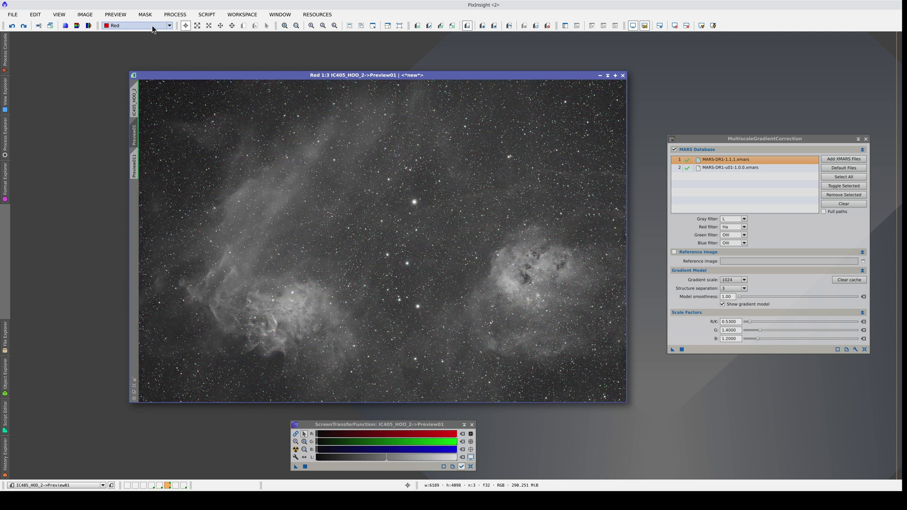
pyautogui.scroll(-1, 154, 29)
pyautogui.scroll(-1, 154, 29)
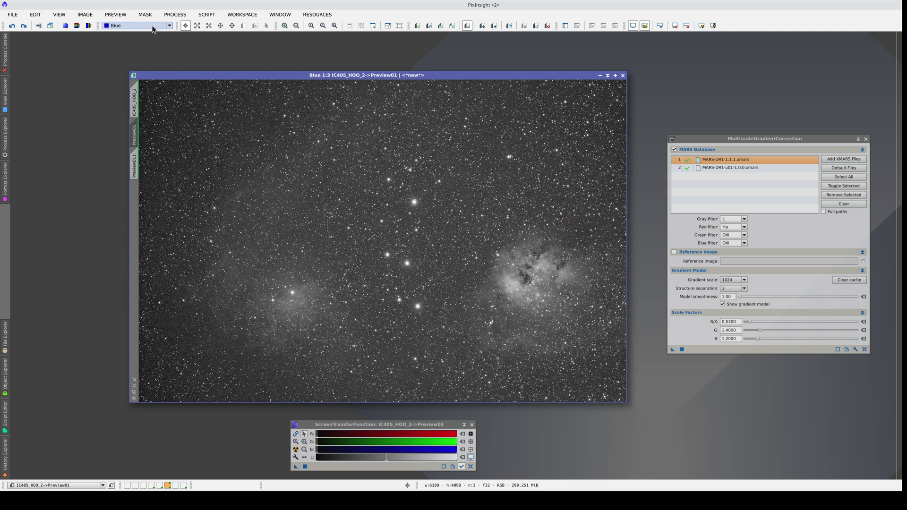
pyautogui.scroll(1, 153, 29)
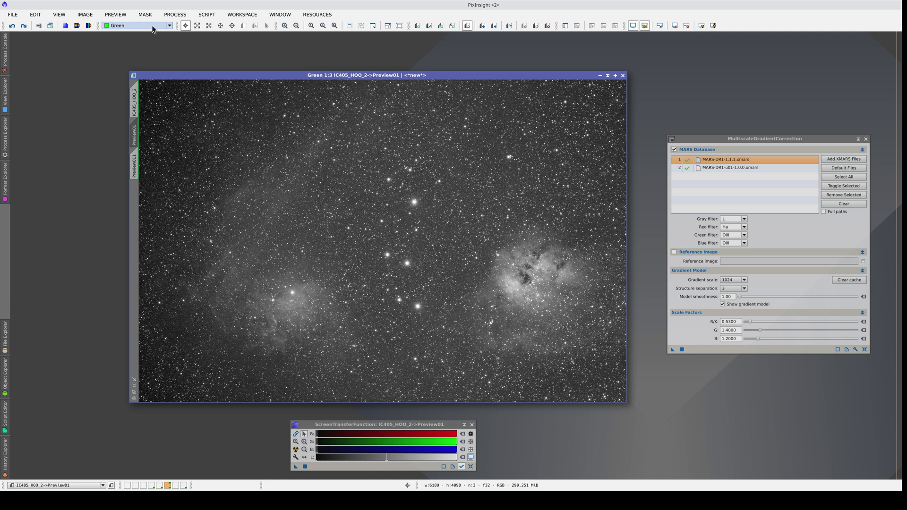
pyautogui.scroll(1, 153, 29)
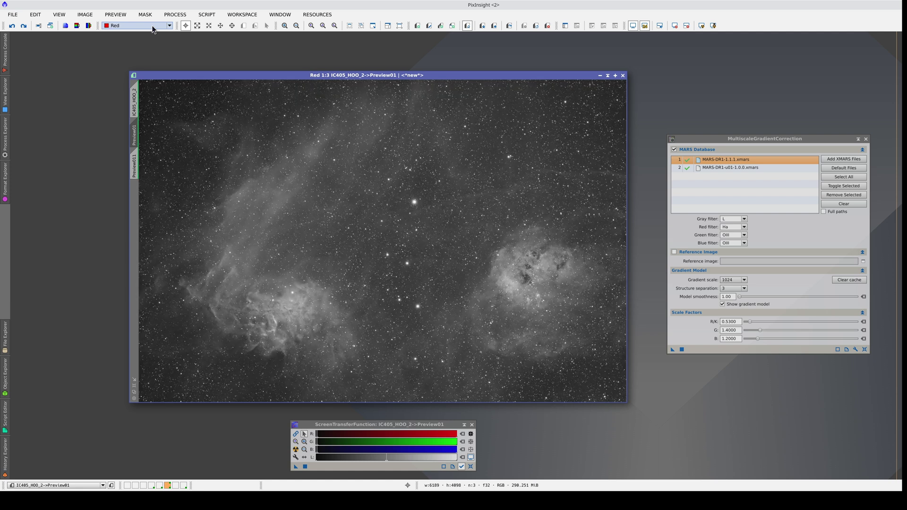
pyautogui.scroll(1, 153, 29)
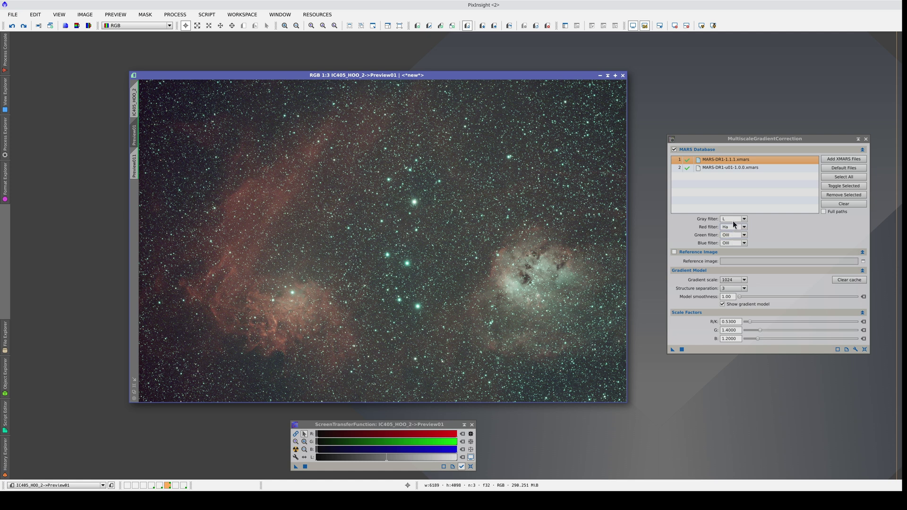
# Examine the preview's gradient model in the red and green channels, comparing the green model with the preview's other version
pyautogui.moveTo(733, 227); pyautogui.dragTo(721, 227)
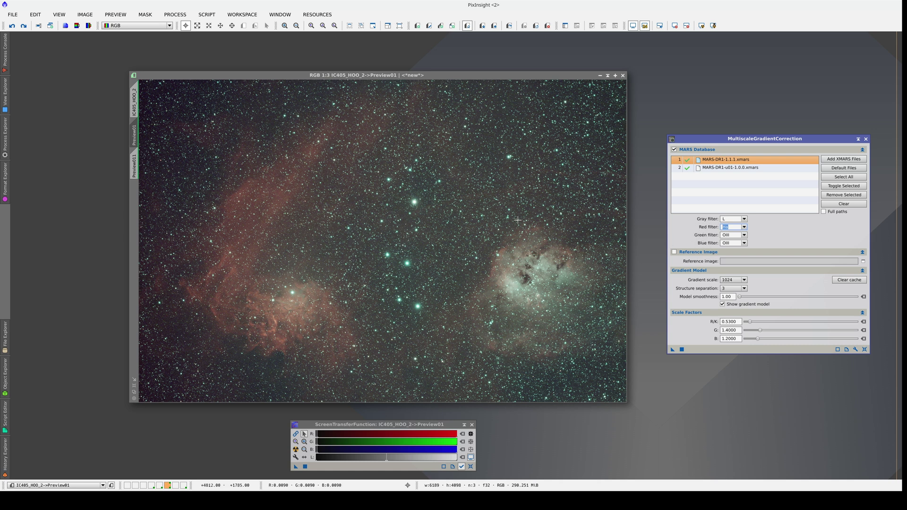
pyautogui.click(372, 190)
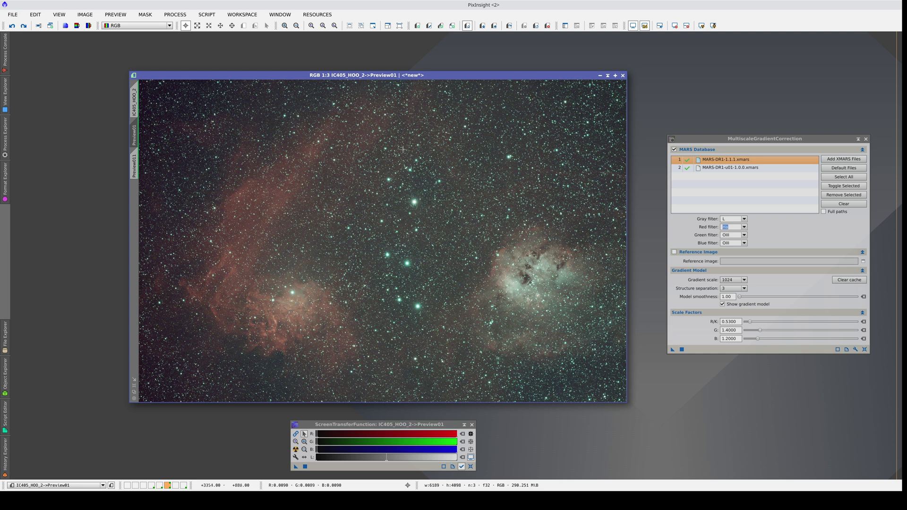
pyautogui.click(509, 25)
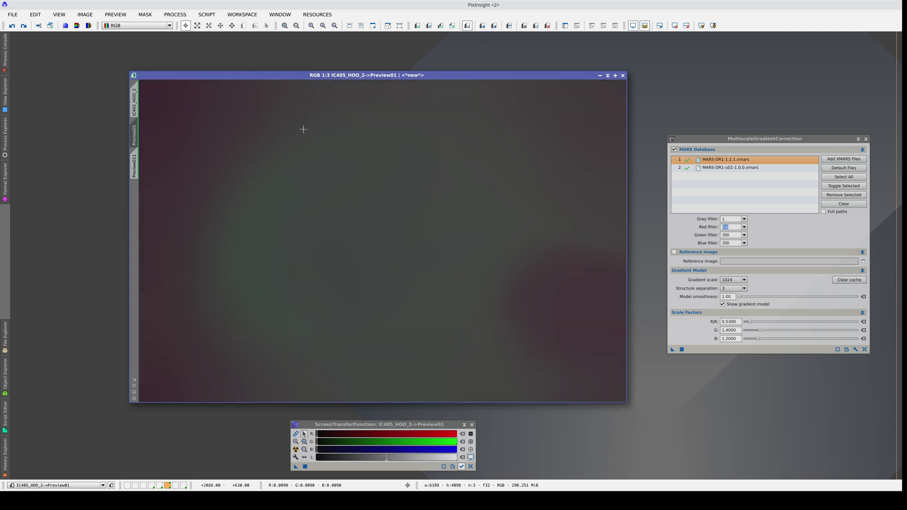
pyautogui.click(134, 25)
pyautogui.click(135, 29)
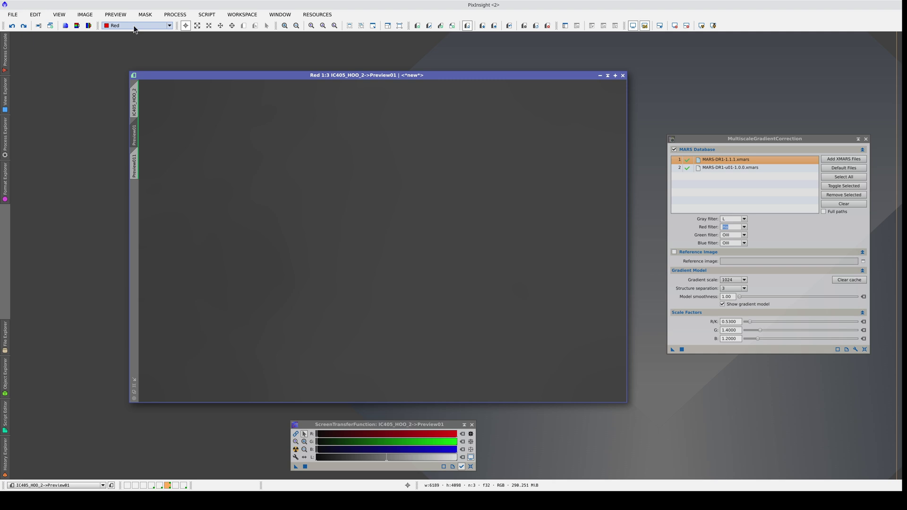
pyautogui.scroll(-1, 133, 25)
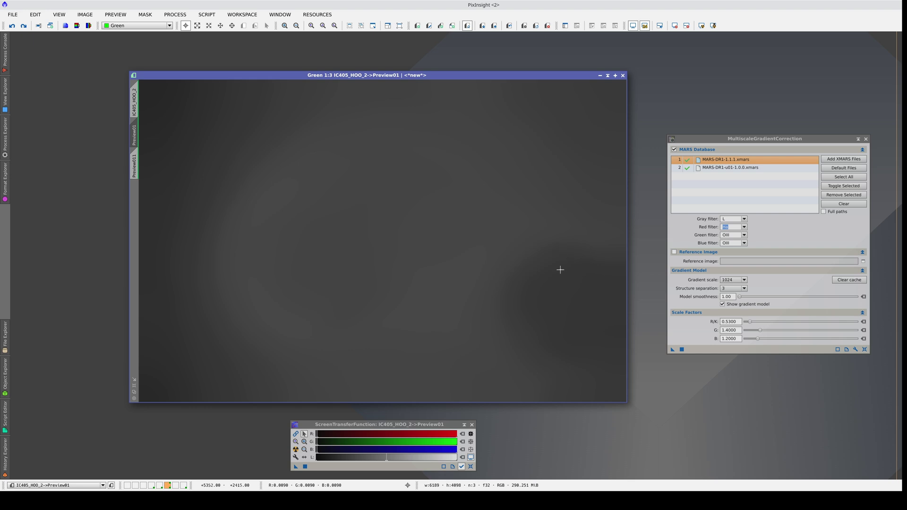
pyautogui.hotkey('ctrl', 'shift', 'z')
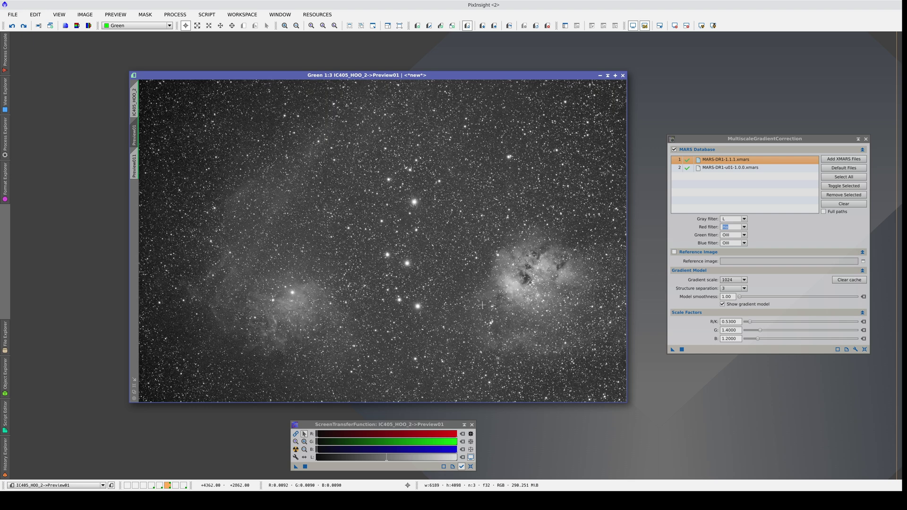
pyautogui.hotkey('ctrl', 'shift', 'y')
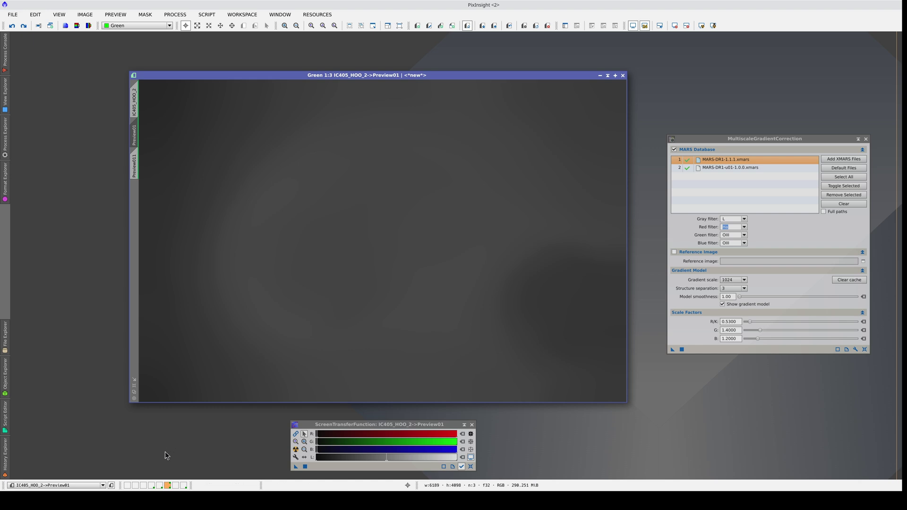
# Switch to the workspace containing the IC405_HOO image and open the DBXtract script
pyautogui.click(158, 485)
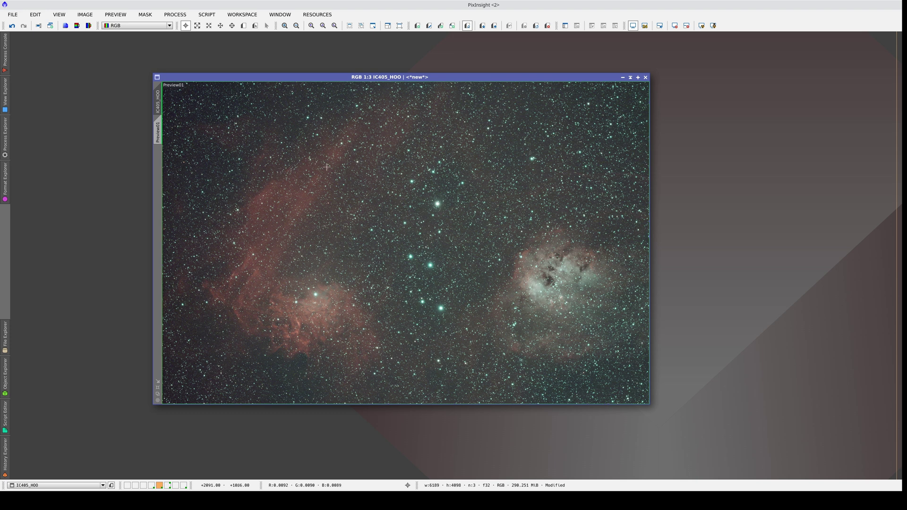
pyautogui.click(208, 16)
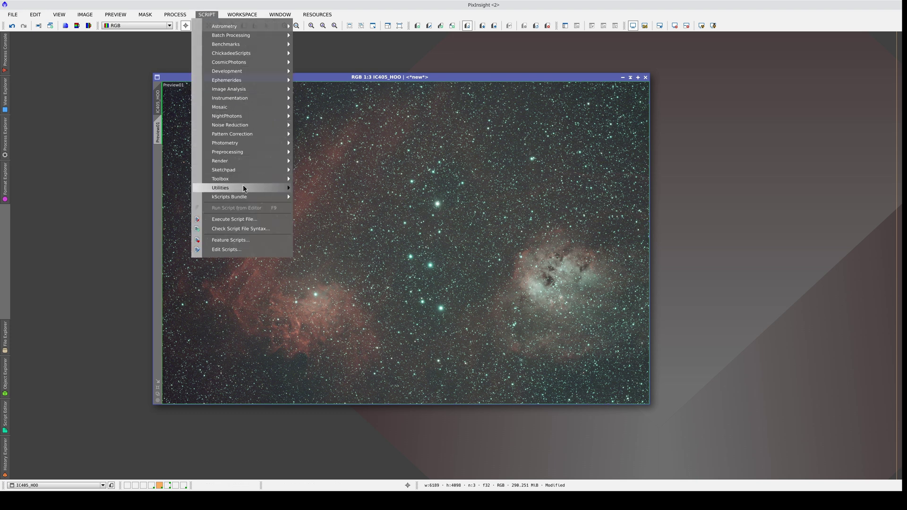
pyautogui.moveTo(249, 190)
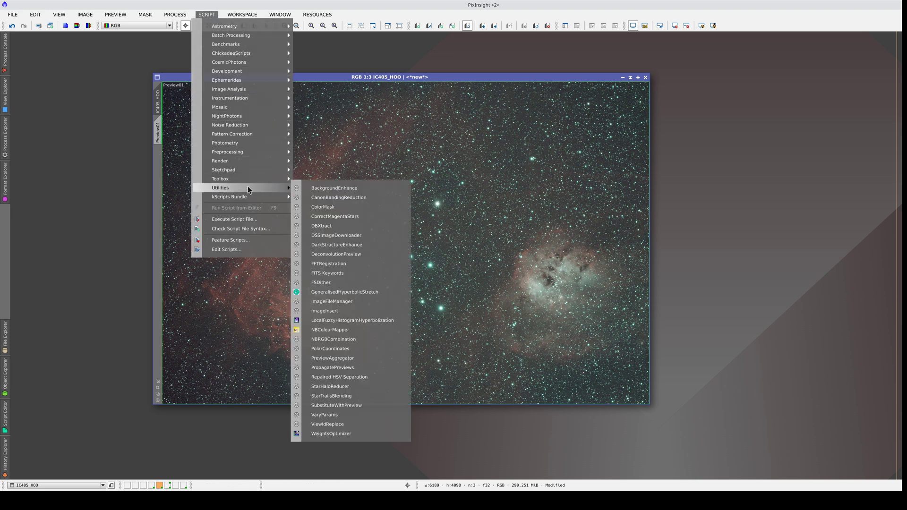
pyautogui.click(348, 230)
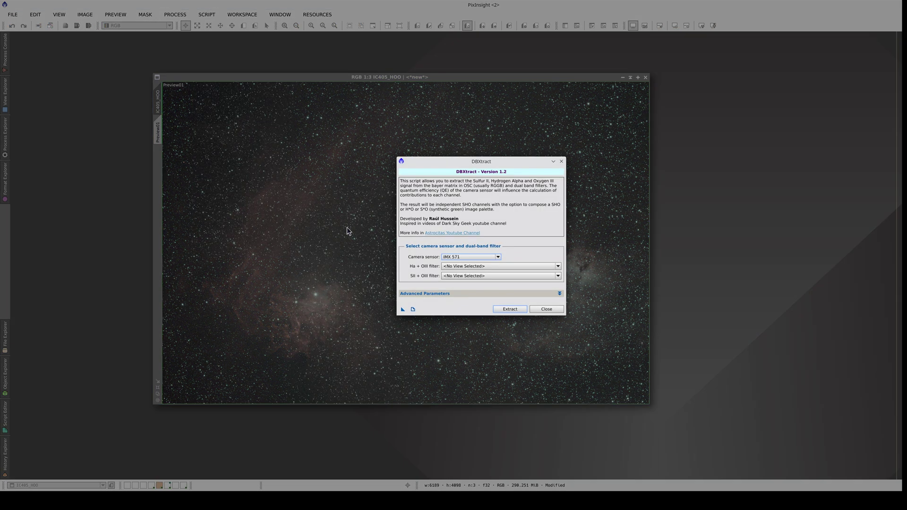
# Set the camera sensor to IMX 571 and choose IC405_HOO as the Ha + OIII filter image
pyautogui.click(474, 257)
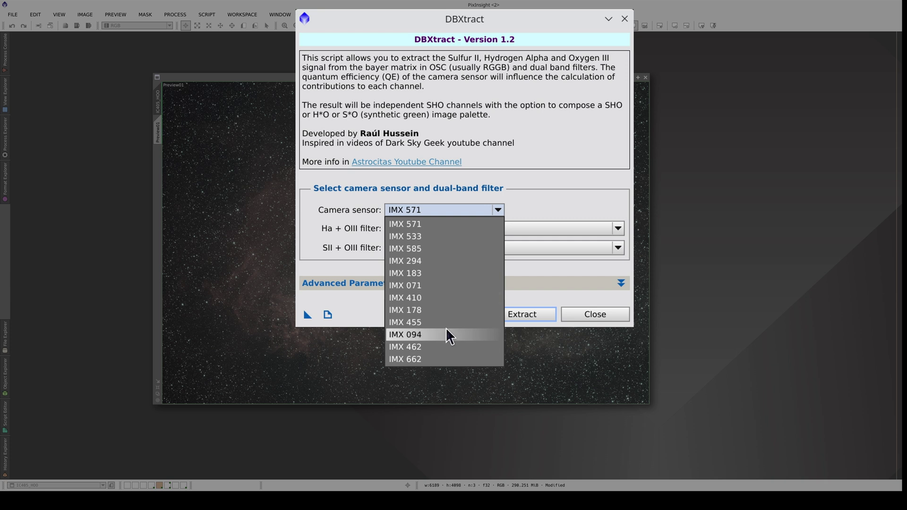
pyautogui.click(437, 224)
pyautogui.click(438, 226)
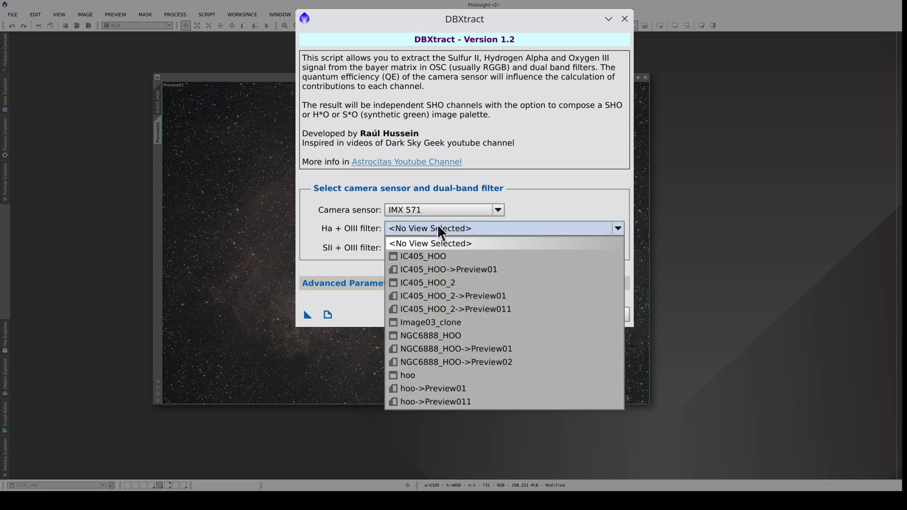
pyautogui.click(450, 256)
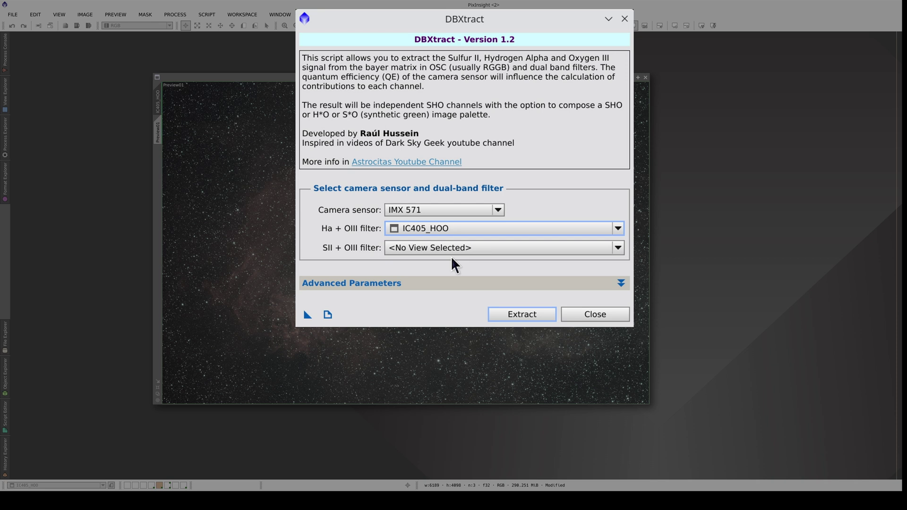
# Inspect DBXtract's advanced parameters and its customizable sensor QE to RGB formula, leaving customization disabled
pyautogui.click(439, 283)
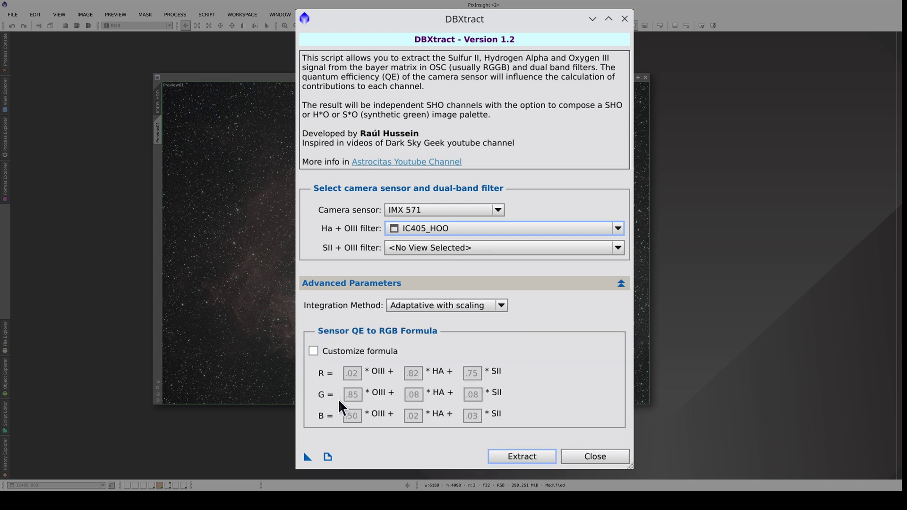
pyautogui.click(313, 350)
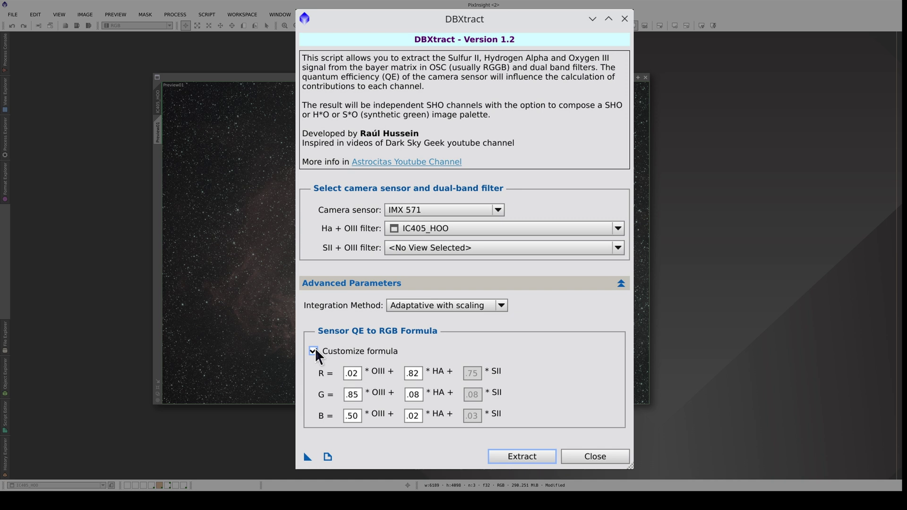
pyautogui.click(313, 350)
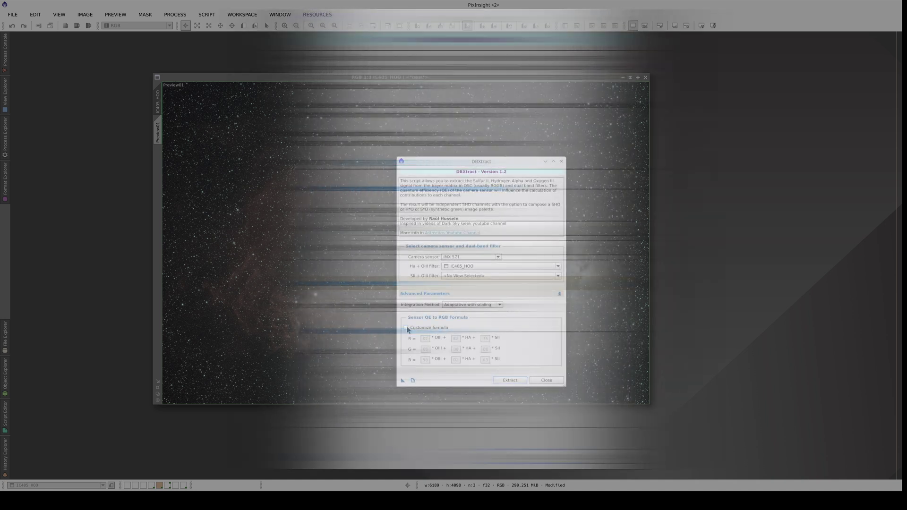
# Extract the Ha and OIII channels from IC405_HOO, and separate the two extracted images in the workspace
pyautogui.click(516, 380)
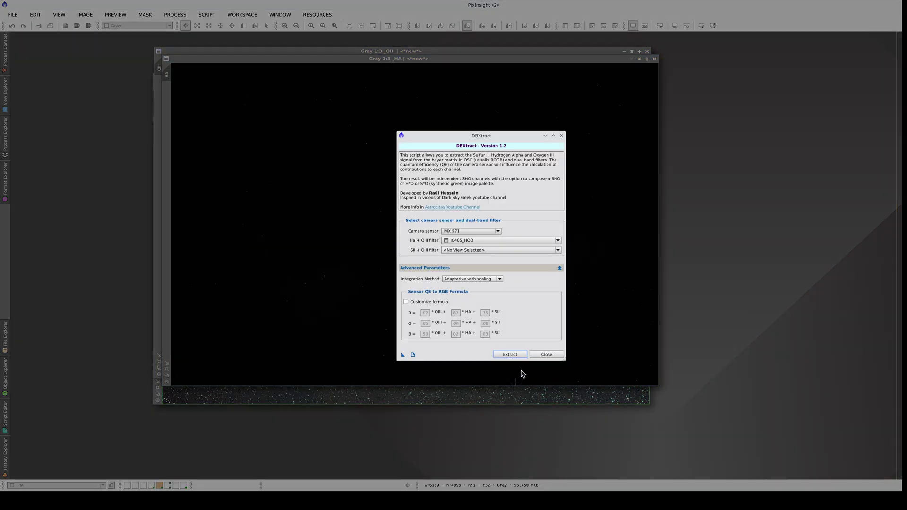
pyautogui.click(547, 354)
pyautogui.moveTo(390, 55); pyautogui.dragTo(603, 93)
pyautogui.click(412, 154)
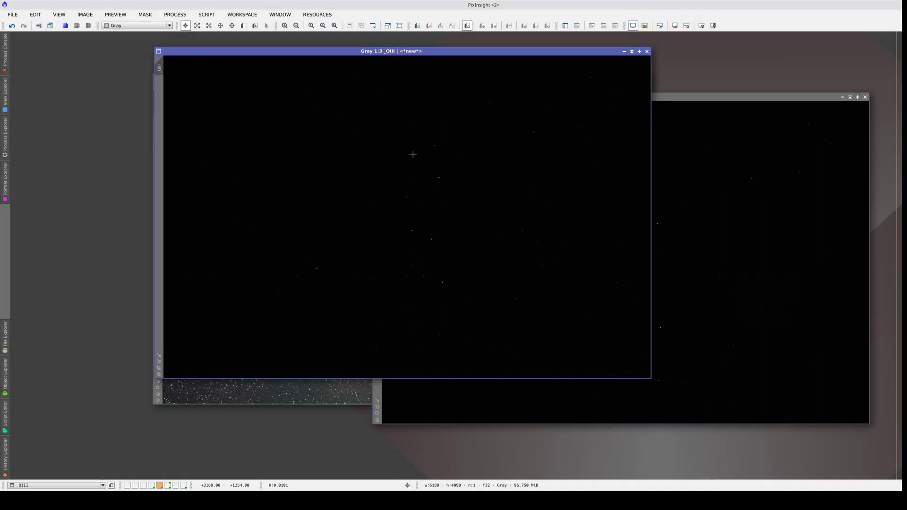
pyautogui.click(718, 196)
# Use ChannelCombination to create an RGB image with _HA as red and _OIII as green and blue, and auto-stretch its display
pyautogui.click(9, 142)
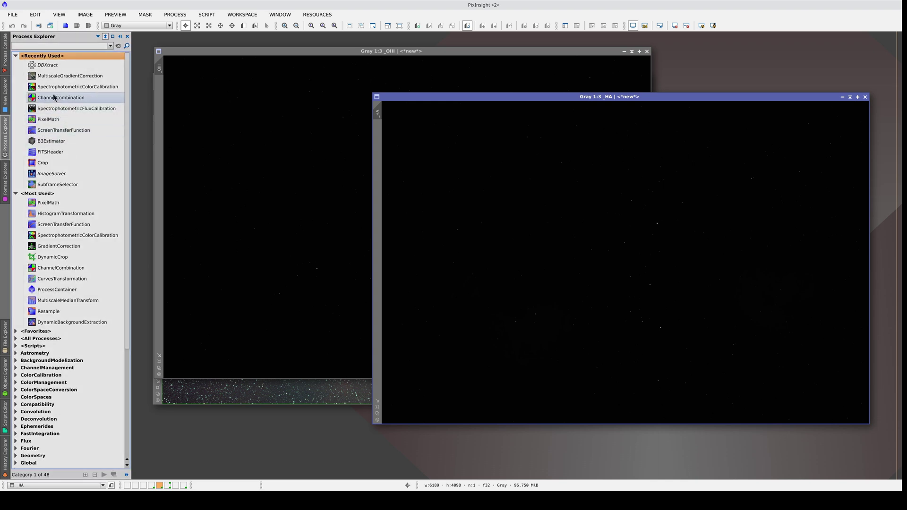
pyautogui.doubleClick(53, 97)
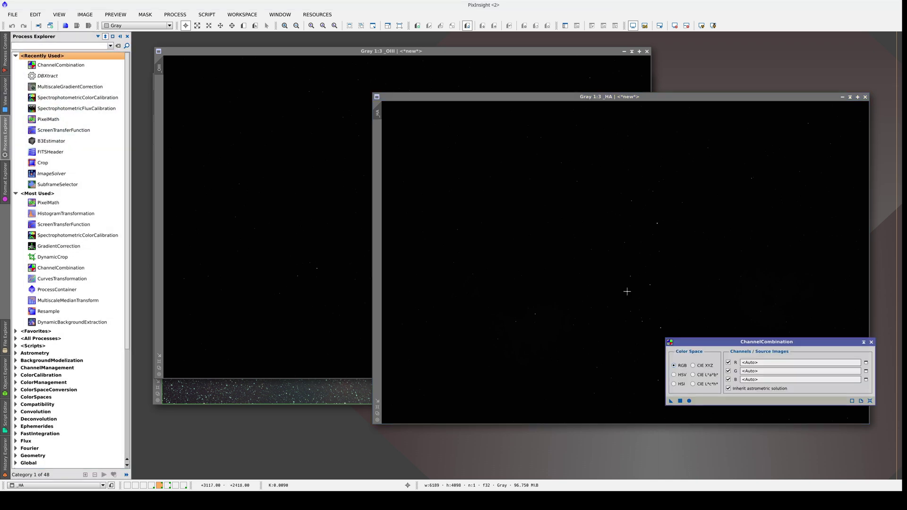
pyautogui.moveTo(378, 113); pyautogui.dragTo(760, 362)
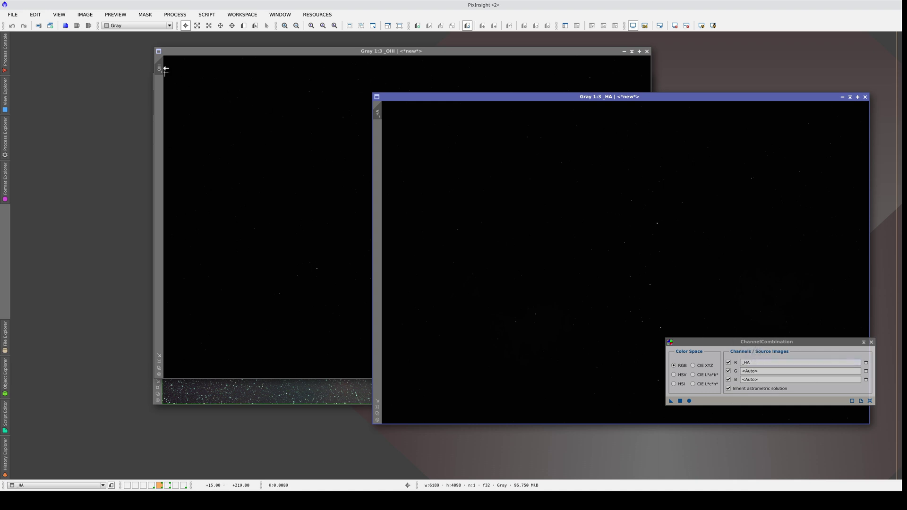
pyautogui.moveTo(159, 69); pyautogui.dragTo(751, 371)
pyautogui.moveTo(163, 70); pyautogui.dragTo(753, 379)
pyautogui.click(690, 400)
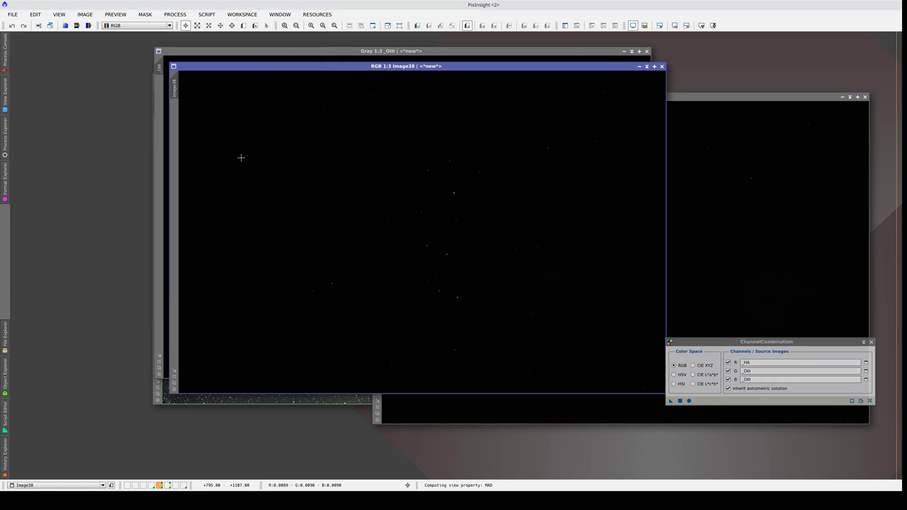
pyautogui.hotkey('ctrl', 'a')
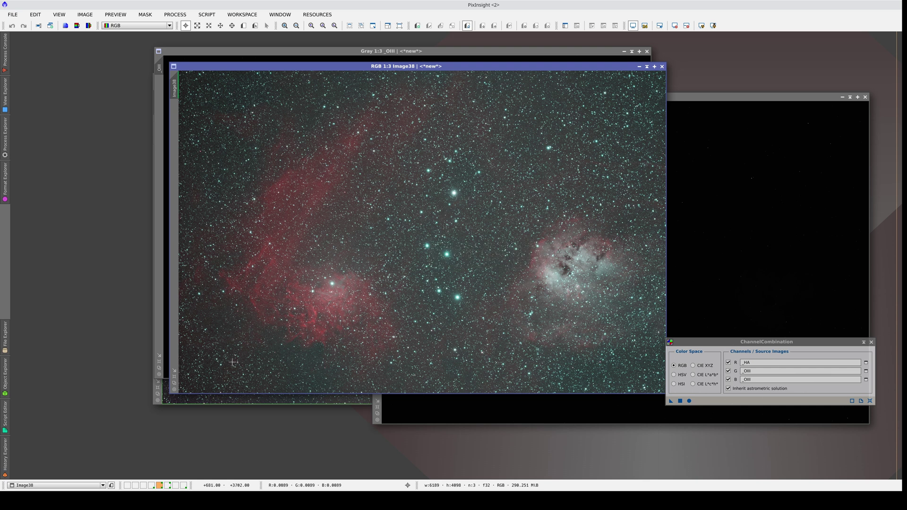
# Compare the combined image with IC405_HOO and examine the nebula's fine structure up close in RGB and individual channels
pyautogui.click(228, 401)
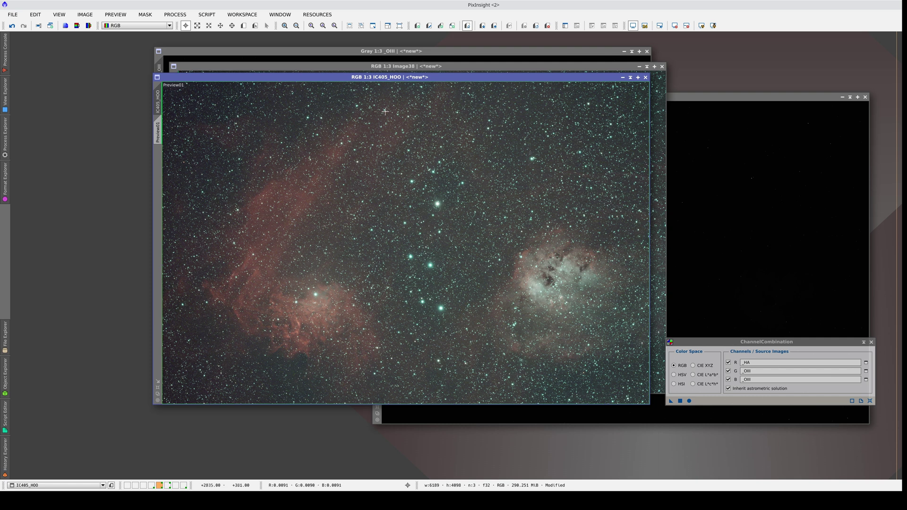
pyautogui.click(417, 67)
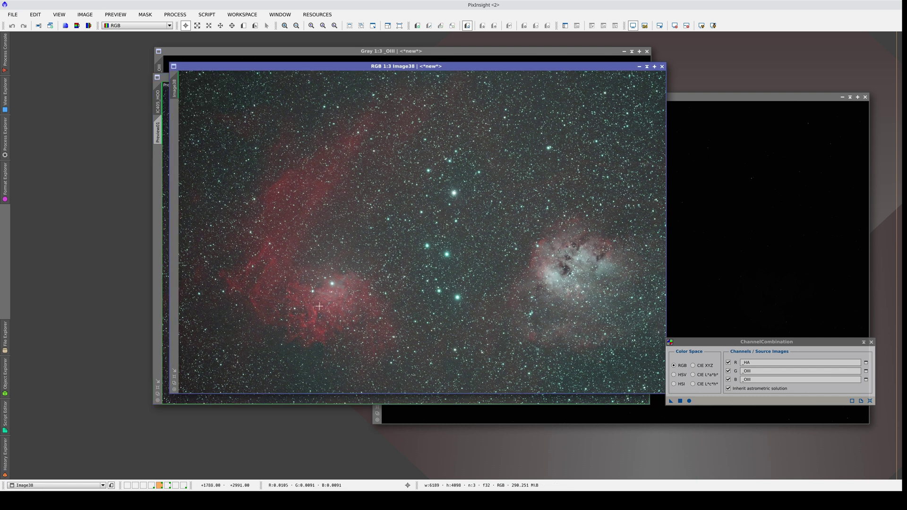
pyautogui.scroll(3, 319, 306)
pyautogui.moveTo(353, 274); pyautogui.dragTo(403, 269)
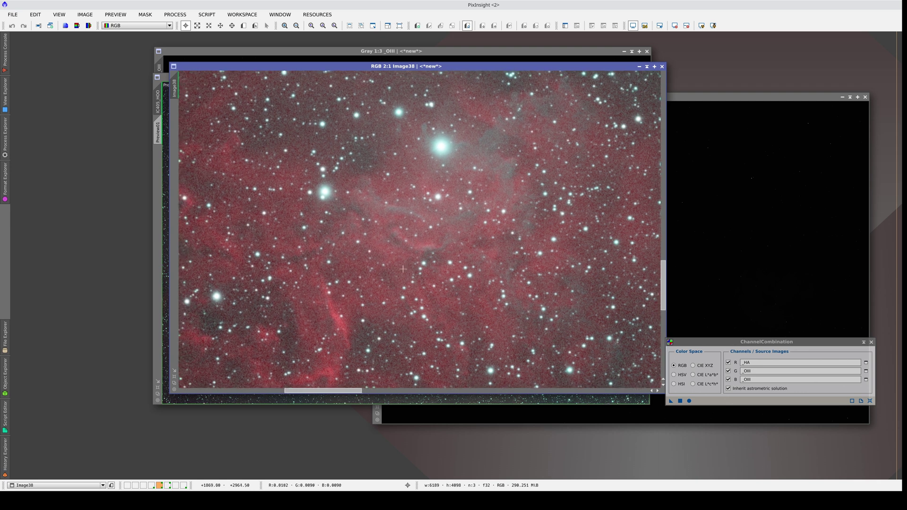
pyautogui.scroll(-1, 116, 26)
pyautogui.scroll(-1, 116, 27)
pyautogui.moveTo(307, 285); pyautogui.dragTo(361, 212)
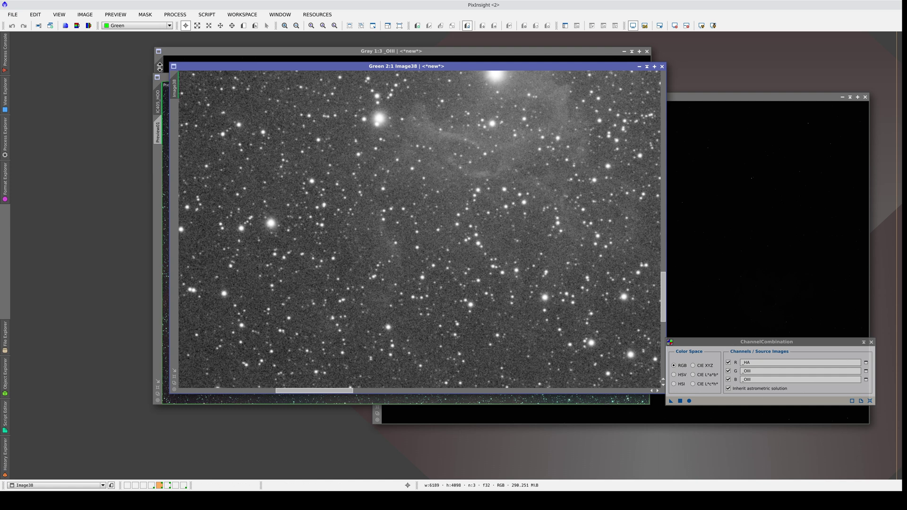
pyautogui.scroll(1, 140, 26)
pyautogui.scroll(-1, 140, 26)
pyautogui.scroll(1, 141, 26)
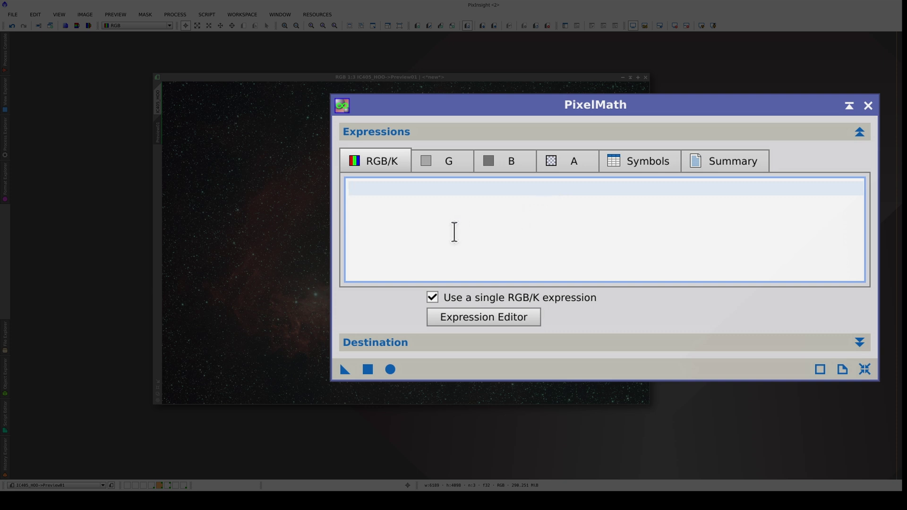
# Switch PixelMath to separate channel expressions and set the red expression to $T
pyautogui.click(432, 297)
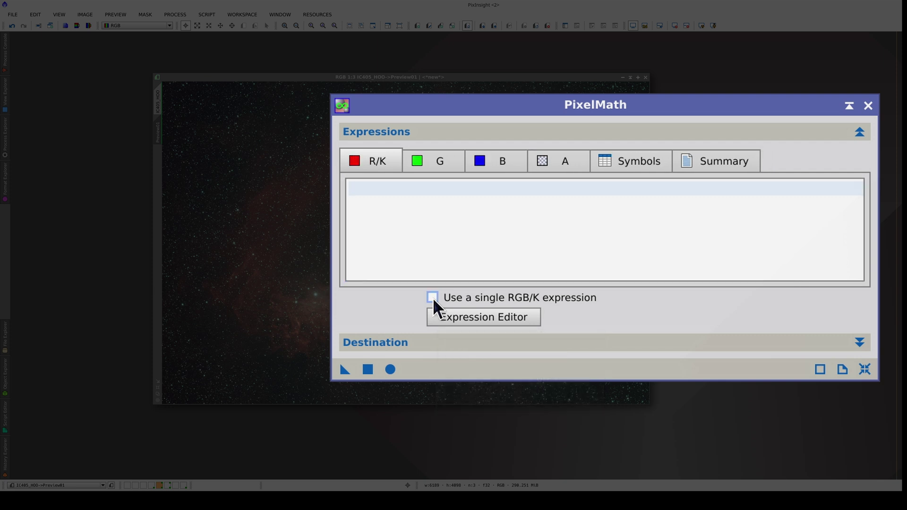
pyautogui.click(403, 214)
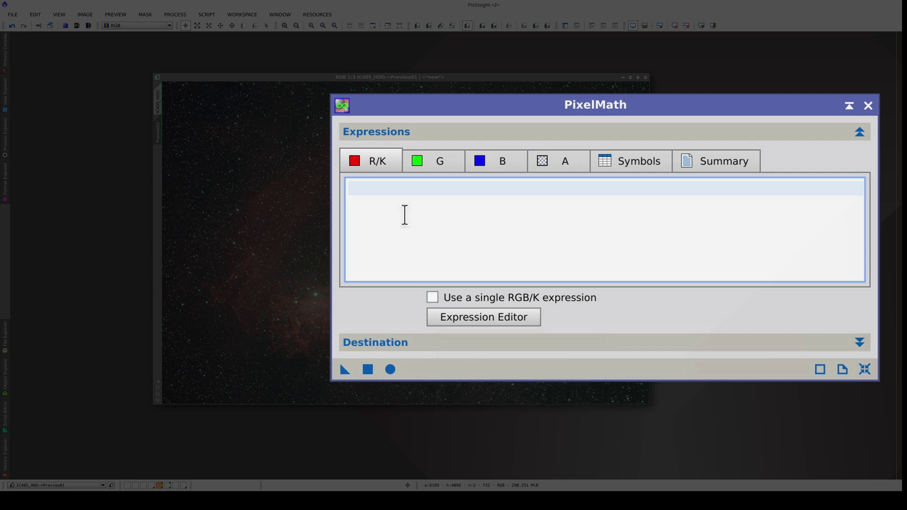
pyautogui.write('$T')
# Set the green expression to $T - ( $T[0] - med( $T[0] ) ) * 0.1
pyautogui.click(437, 155)
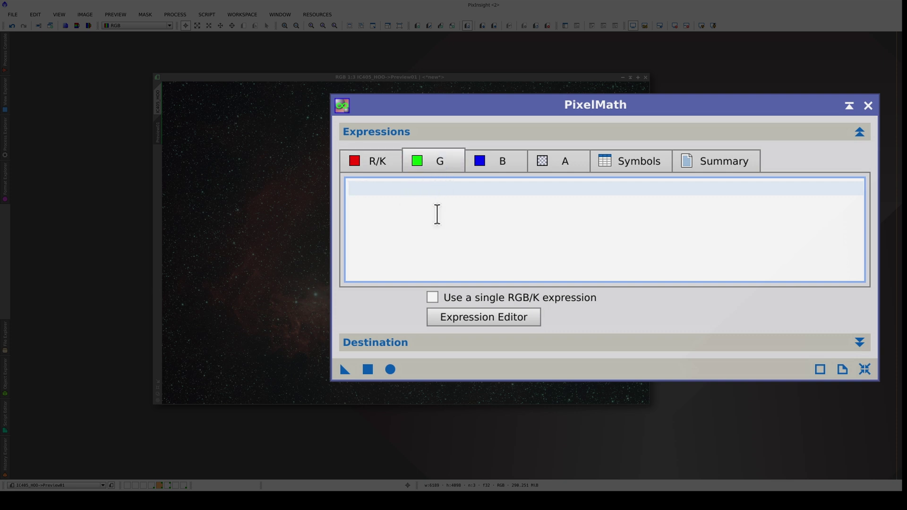
pyautogui.write('$T')
pyautogui.write(' -')
pyautogui.write(' ( $)')
pyautogui.press('Left')
pyautogui.write('$T[0] - ()')
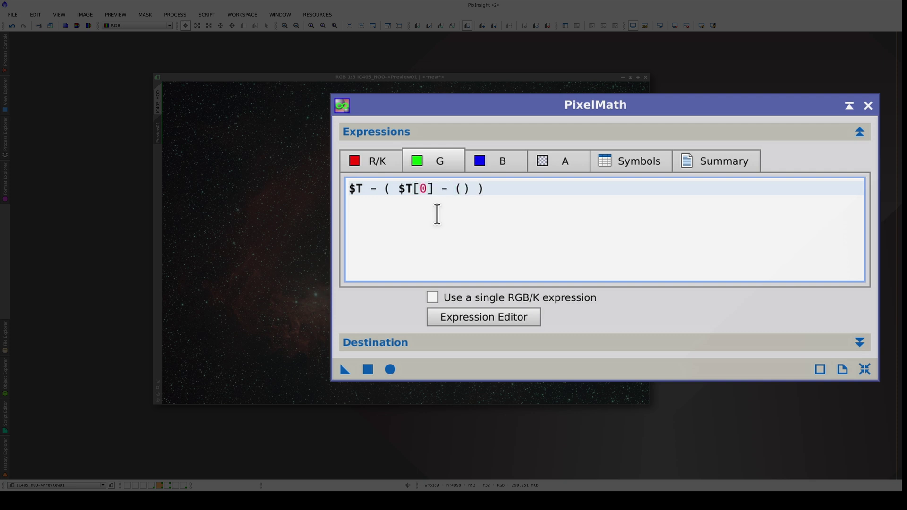
pyautogui.press('Left')
pyautogui.press('Left')
pyautogui.press('Left')
pyautogui.write('med')
pyautogui.press('Right')
pyautogui.write('$T[0')
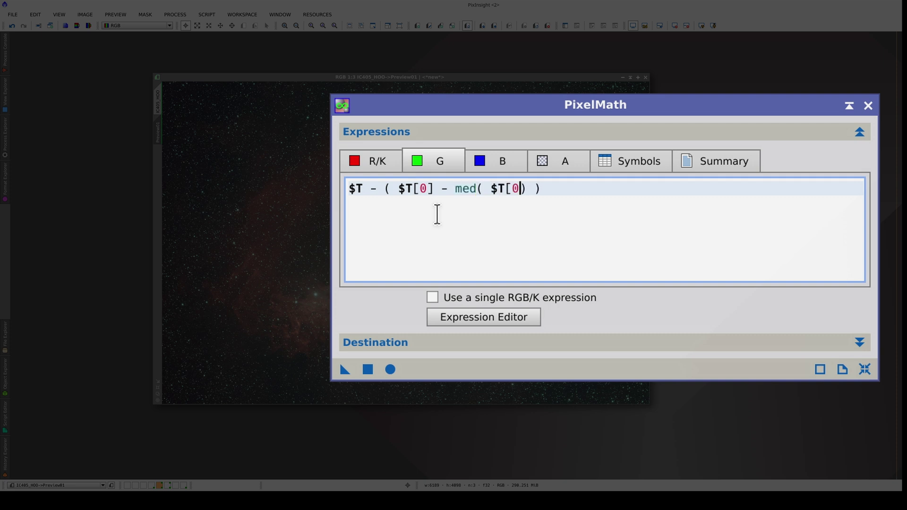
pyautogui.write(']')
pyautogui.press('End')
pyautogui.write('* 0.1')
# Copy the complete green expression into the blue channel's expression and review both
pyautogui.hotkey('ctrl', 'a')
pyautogui.hotkey('ctrl', 'c')
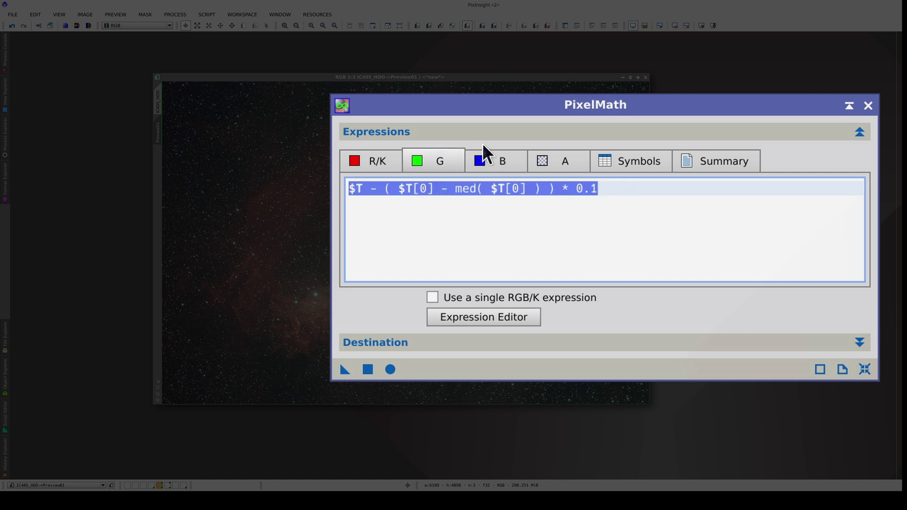
pyautogui.click(501, 160)
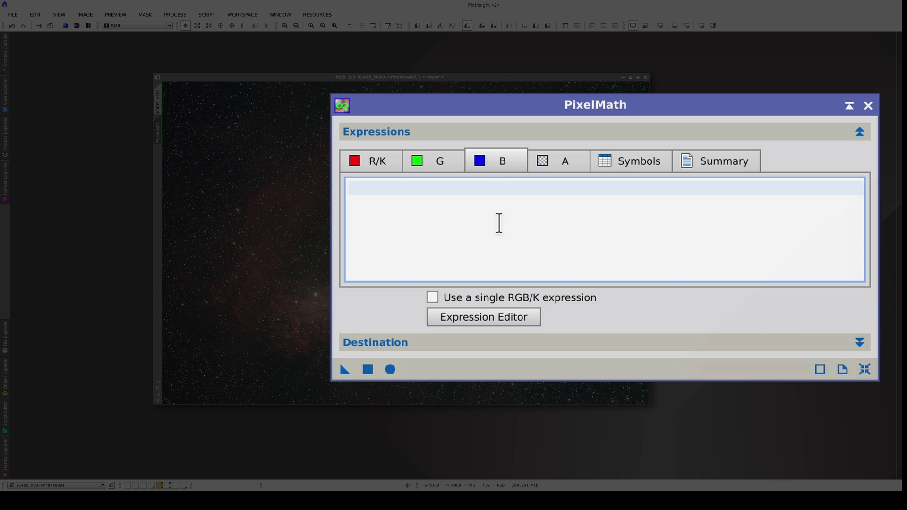
pyautogui.hotkey('ctrl', 'v')
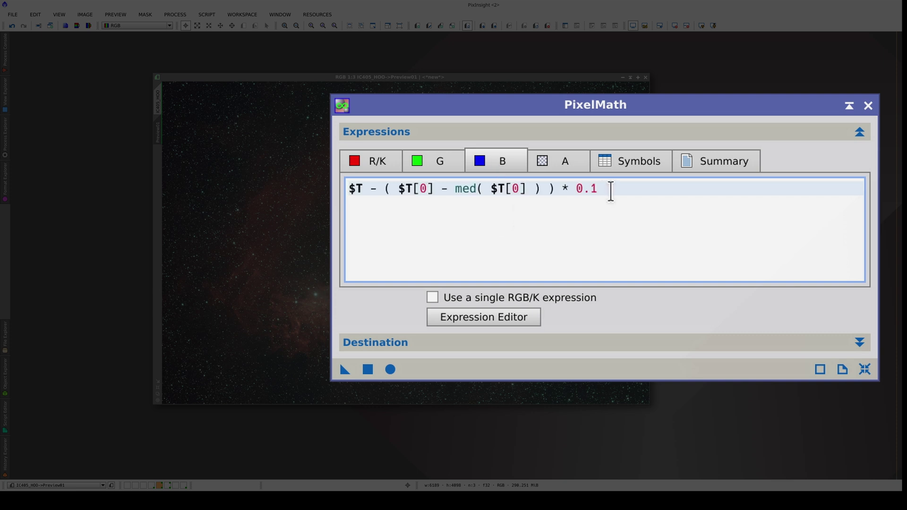
pyautogui.moveTo(598, 189); pyautogui.dragTo(585, 189)
pyautogui.click(421, 154)
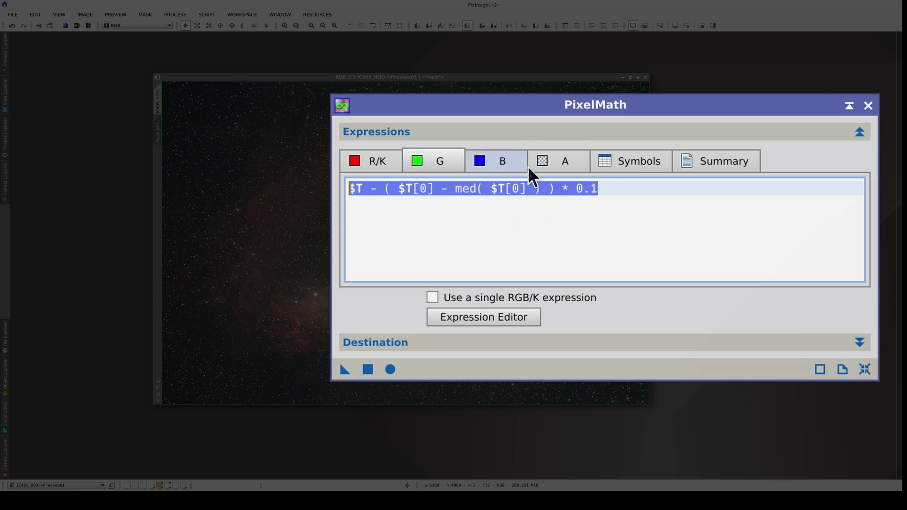
pyautogui.click(614, 187)
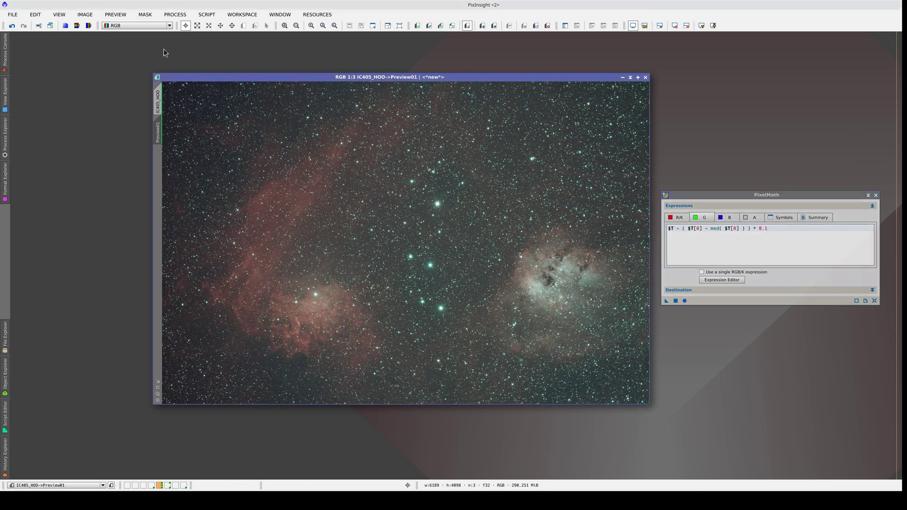
# Display only the green channel of IC405_HOO and examine the nebula's wispy structures up close
pyautogui.click(141, 27)
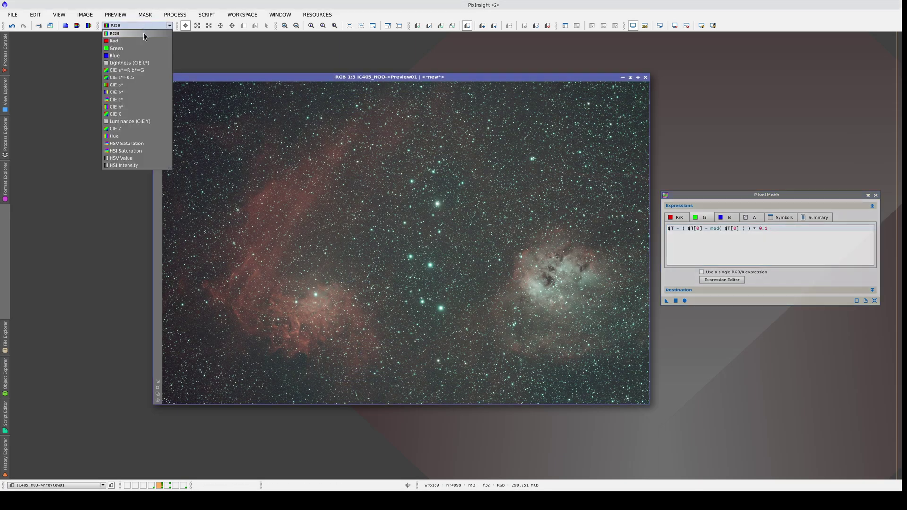
pyautogui.click(146, 47)
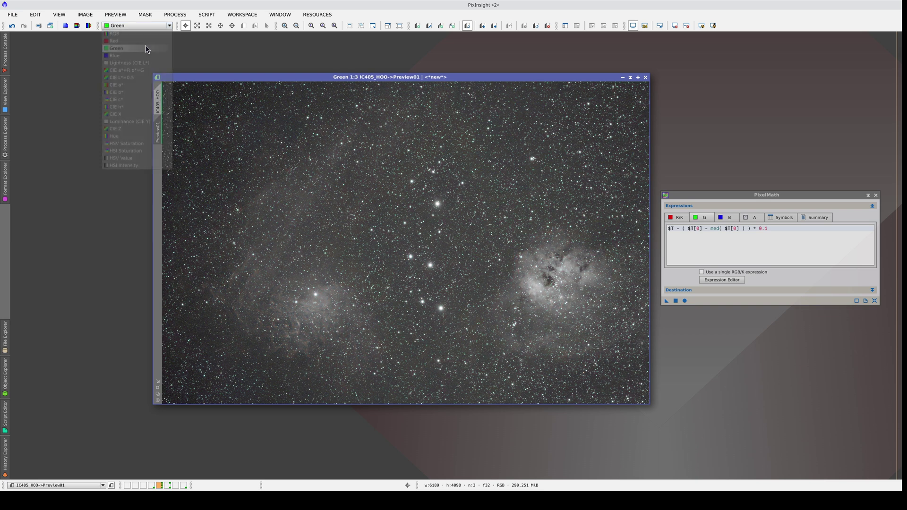
pyautogui.scroll(3, 266, 330)
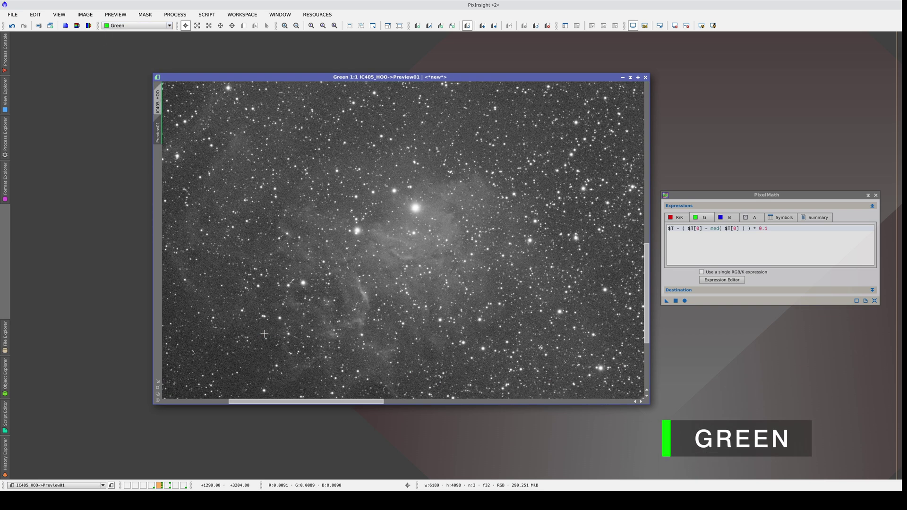
pyautogui.moveTo(359, 288); pyautogui.dragTo(393, 275)
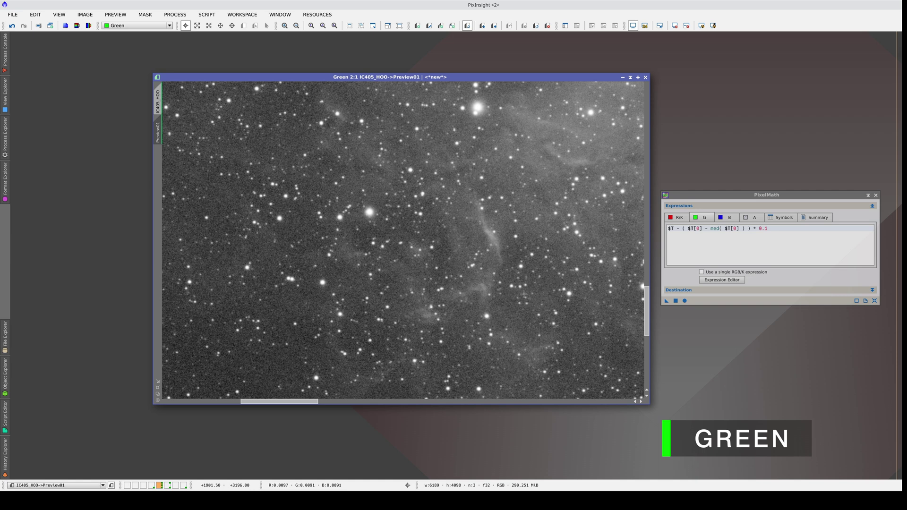
# Set the green expression's multiplier to 0.5 and apply PixelMath to IC405_HOO
pyautogui.click(769, 228)
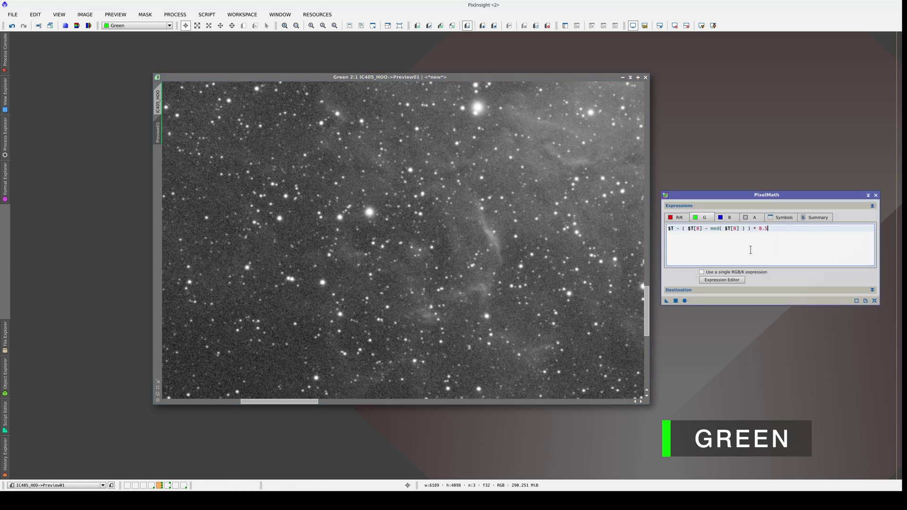
pyautogui.click(667, 301)
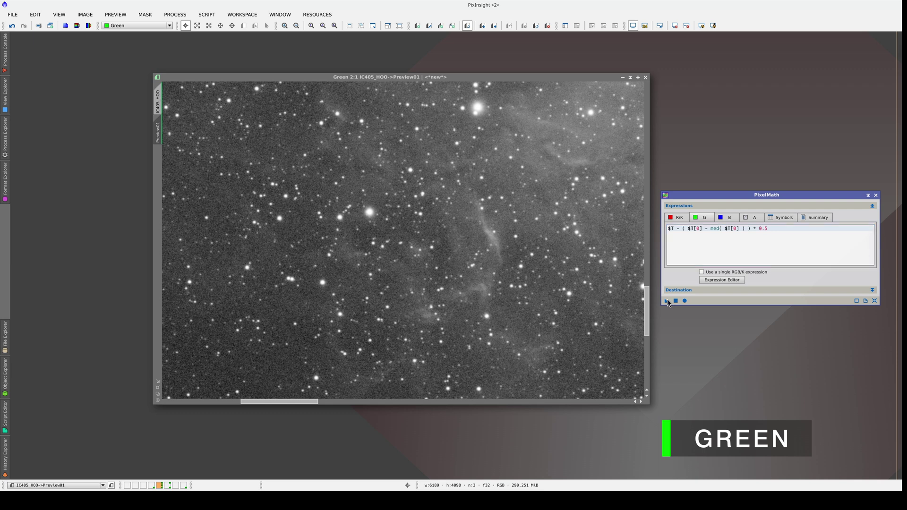
pyautogui.moveTo(668, 302); pyautogui.dragTo(462, 289)
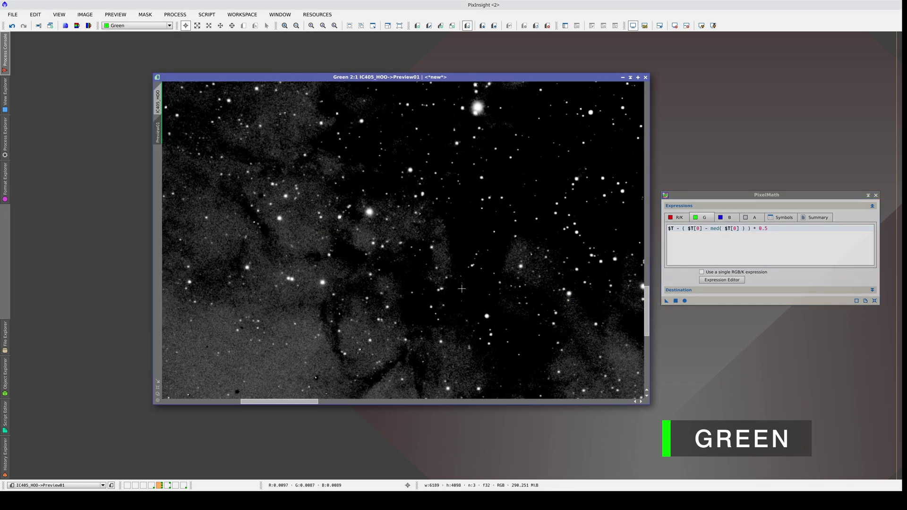
# Compare the green channel with and without the 0.5 subtraction around the nebula, leaving the subtraction undone
pyautogui.hotkey('ctrl', 'z')
pyautogui.hotkey('ctrl', 'y')
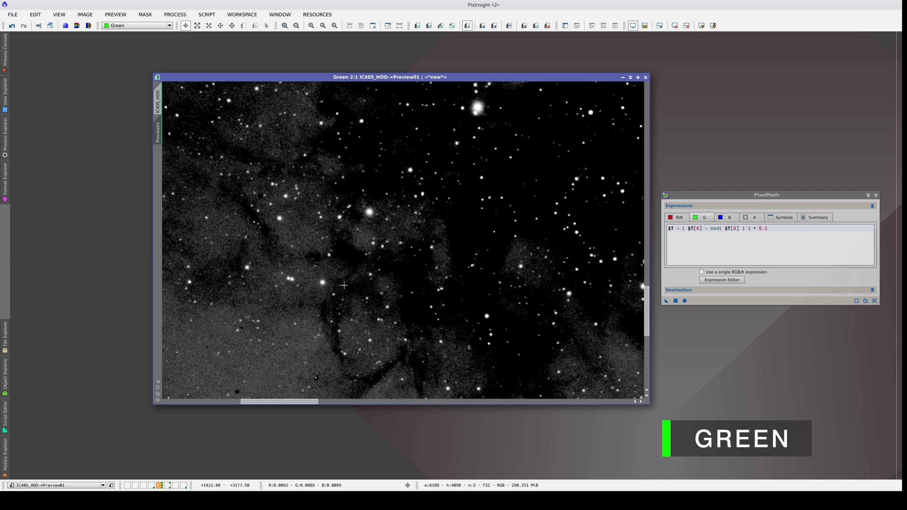
pyautogui.hotkey('ctrl', 'z')
pyautogui.hotkey('ctrl', 'y')
pyautogui.scroll(-2, 265, 195)
pyautogui.hotkey('ctrl', 'z')
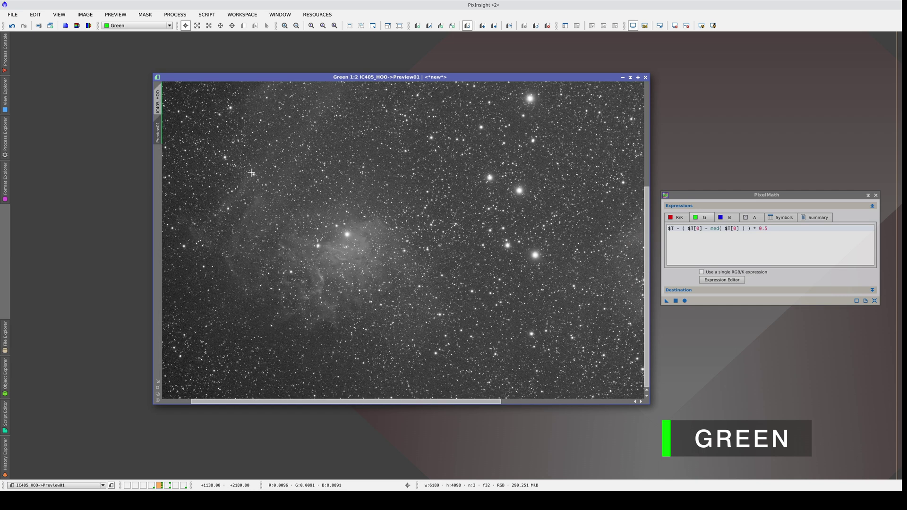
pyautogui.scroll(1, 287, 187)
pyautogui.hotkey('ctrl', 'y')
pyautogui.hotkey('ctrl', 'z')
pyautogui.moveTo(377, 327); pyautogui.dragTo(471, 210)
pyautogui.scroll(1, 471, 189)
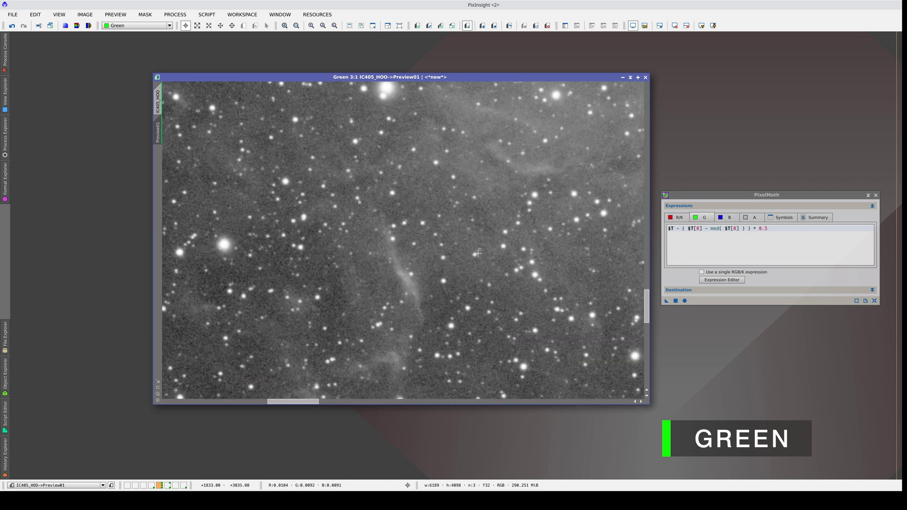
pyautogui.scroll(1, 415, 304)
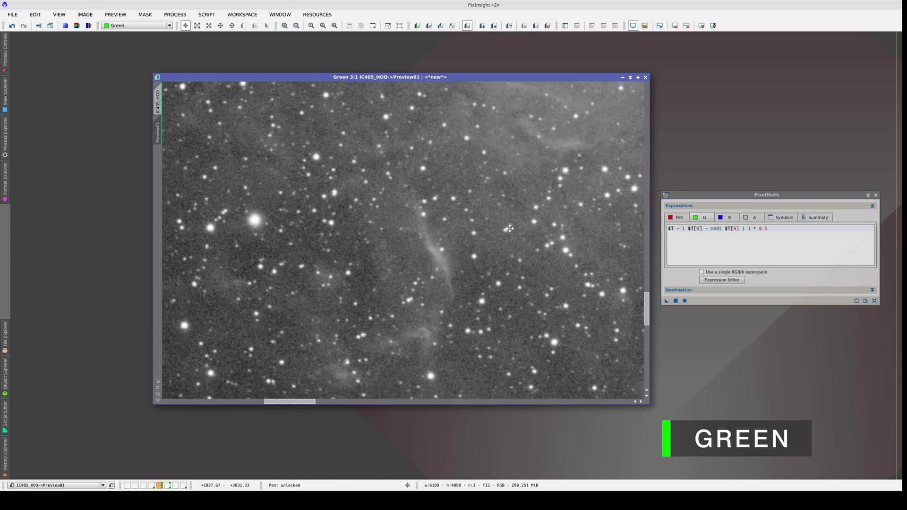
# Try a multiplier of 0.3 in the green expression on IC405_HOO and compare the green channel before and after
pyautogui.click(800, 232)
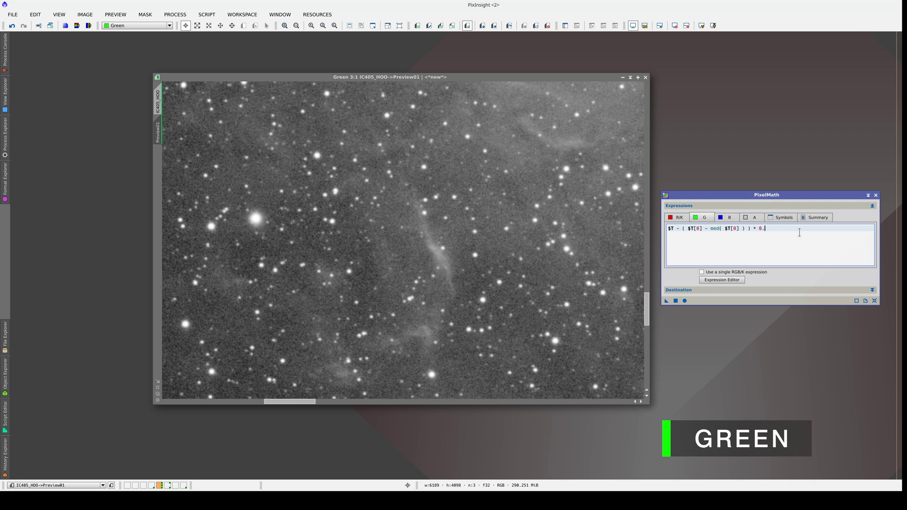
pyautogui.press('F6')
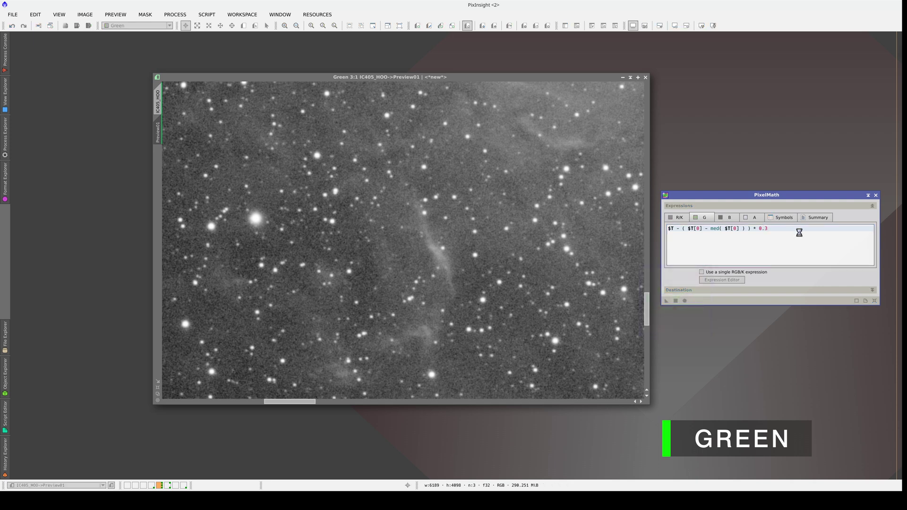
pyautogui.scroll(-1, 573, 250)
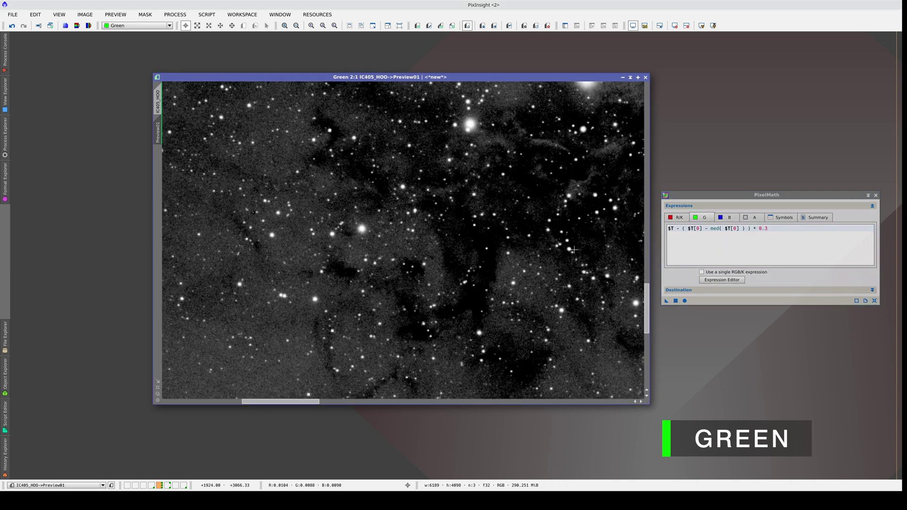
pyautogui.hotkey('ctrl', 'shift', 'z')
pyautogui.hotkey('ctrl', 'shift', 'z')
pyautogui.hotkey('ctrl', 'shift', 'z')
pyautogui.hotkey('ctrl', 'shift', 'z')
# Try a multiplier of 0.2 in the green expression on IC405_HOO and compare the nebula's filaments before and after
pyautogui.click(813, 233)
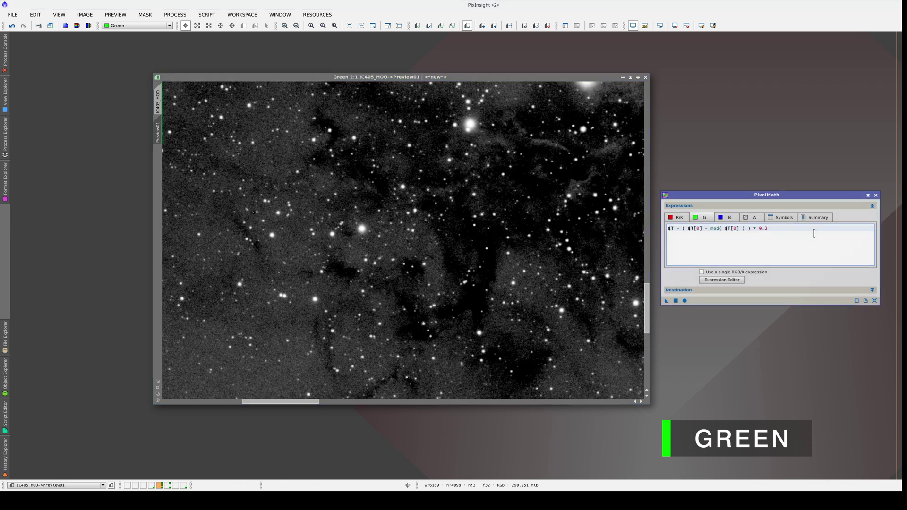
pyautogui.hotkey('ctrl', 'shift', 'z')
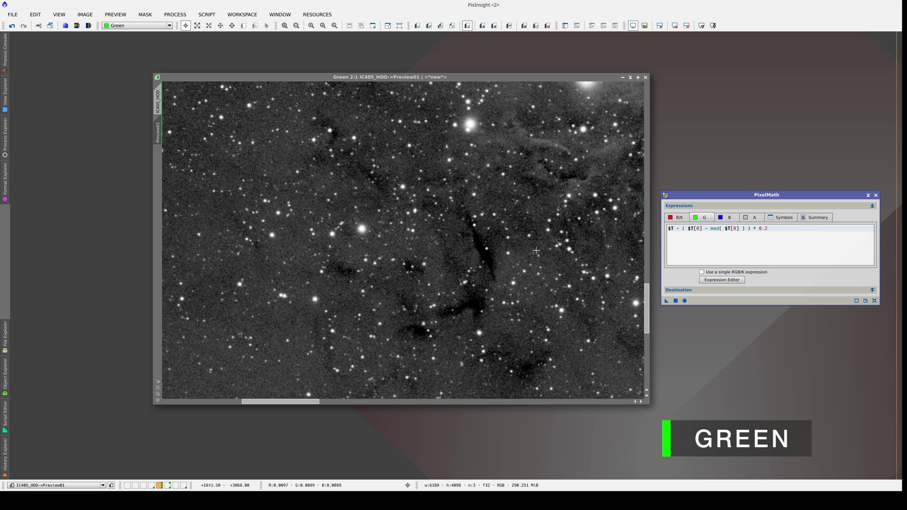
pyautogui.moveTo(516, 243); pyautogui.dragTo(423, 287)
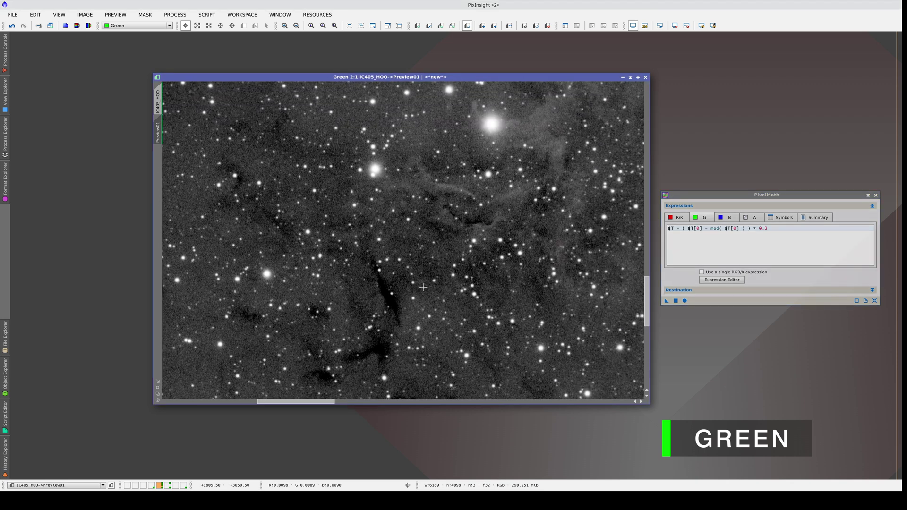
pyautogui.hotkey('ctrl', 'shift', 'z')
pyautogui.hotkey('ctrl', 'z')
pyautogui.hotkey('ctrl', 'shift', 'z')
pyautogui.hotkey('ctrl', 'z')
pyautogui.scroll(1, 376, 306)
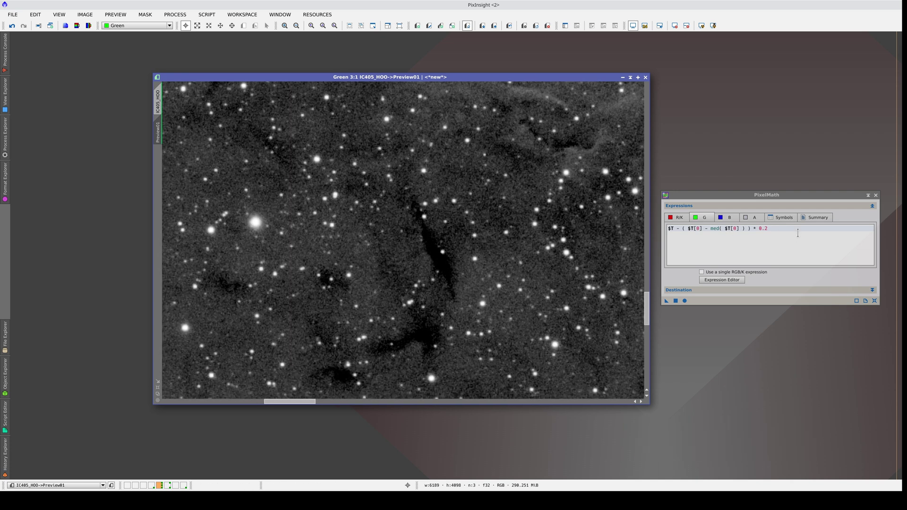
# Set the green expression's multiplier to 0.1, apply PixelMath to IC405_HOO, and compare the green channel before and after
pyautogui.click(799, 229)
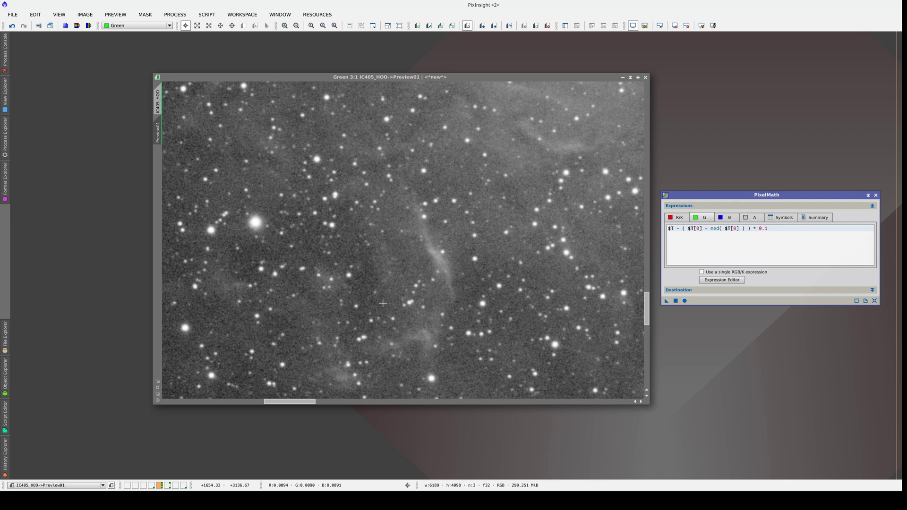
pyautogui.scroll(-4, 383, 303)
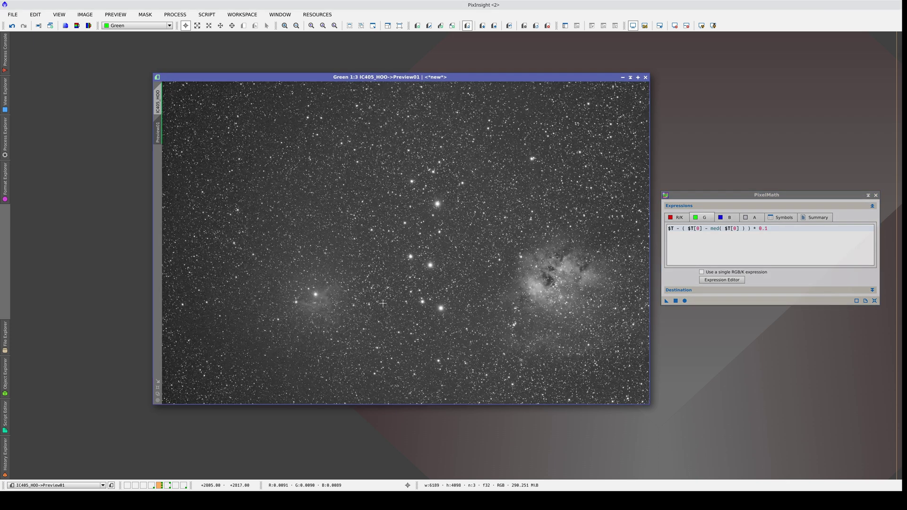
pyautogui.hotkey('ctrl', 'shift', 'z')
pyautogui.hotkey('ctrl', 'shift', 'z')
pyautogui.hotkey('ctrl', 'shift', 'z')
pyautogui.scroll(1, 285, 304)
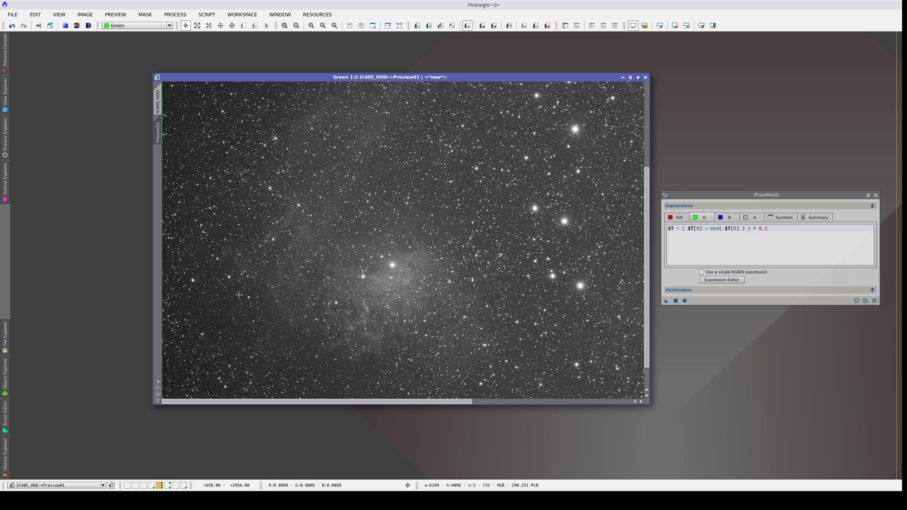
pyautogui.hotkey('ctrl', 'shift', 'z')
pyautogui.hotkey('ctrl', 'shift', 'y')
pyautogui.hotkey('ctrl', 'shift', 'z')
pyautogui.hotkey('ctrl', 'shift', 'y')
pyautogui.moveTo(239, 294); pyautogui.dragTo(188, 273)
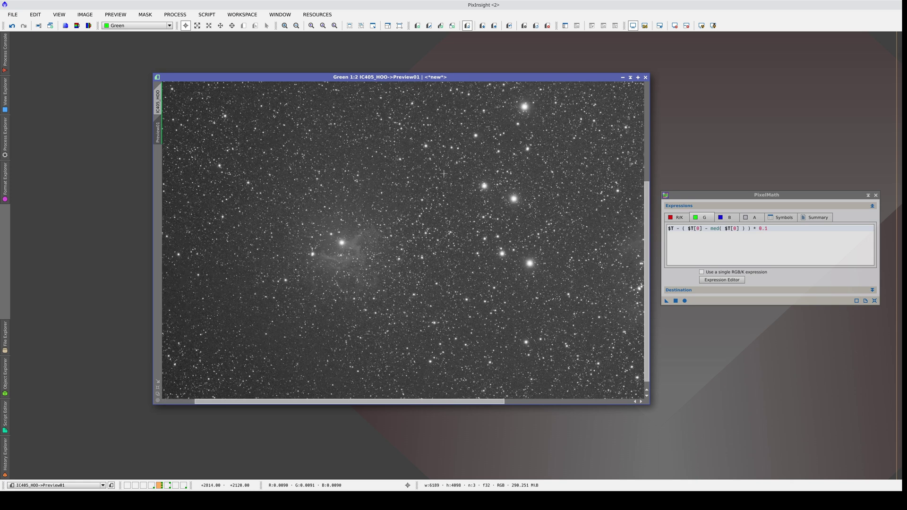
# Examine the dark patches below the nebula in the blue channel with the blue expression's 0.1 subtraction applied
pyautogui.click(137, 26)
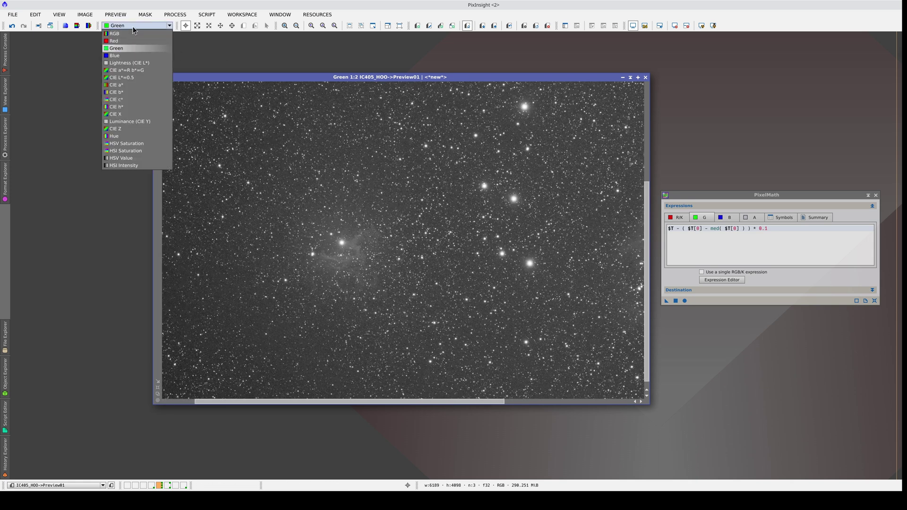
pyautogui.click(132, 55)
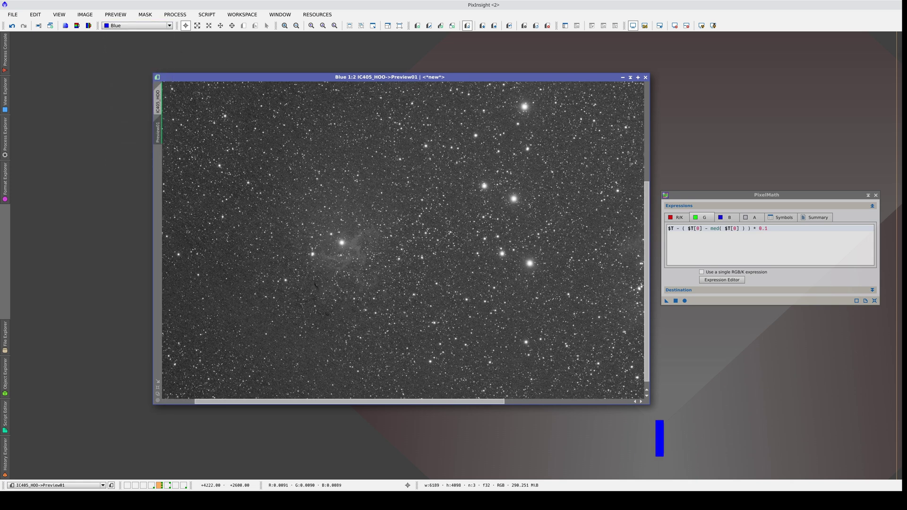
pyautogui.click(728, 218)
pyautogui.doubleClick(774, 229)
pyautogui.click(775, 229)
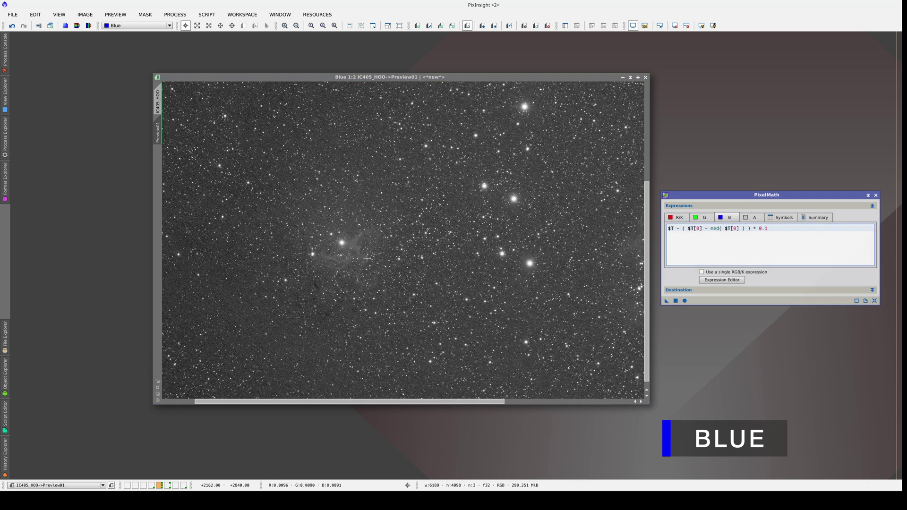
pyautogui.scroll(2, 292, 283)
pyautogui.moveTo(292, 284); pyautogui.dragTo(325, 221)
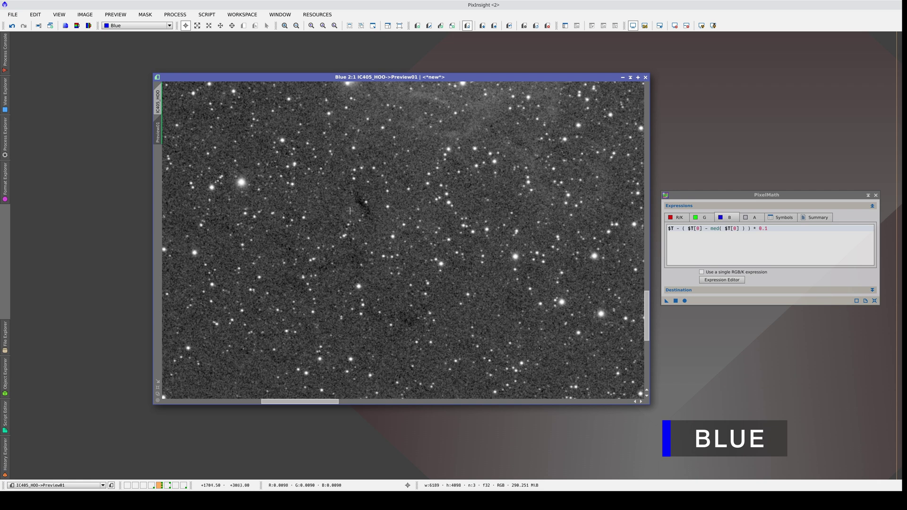
# Set the blue expression's multiplier to 0.07, apply PixelMath to the preview, and compare the blue channel before and after
pyautogui.click(808, 233)
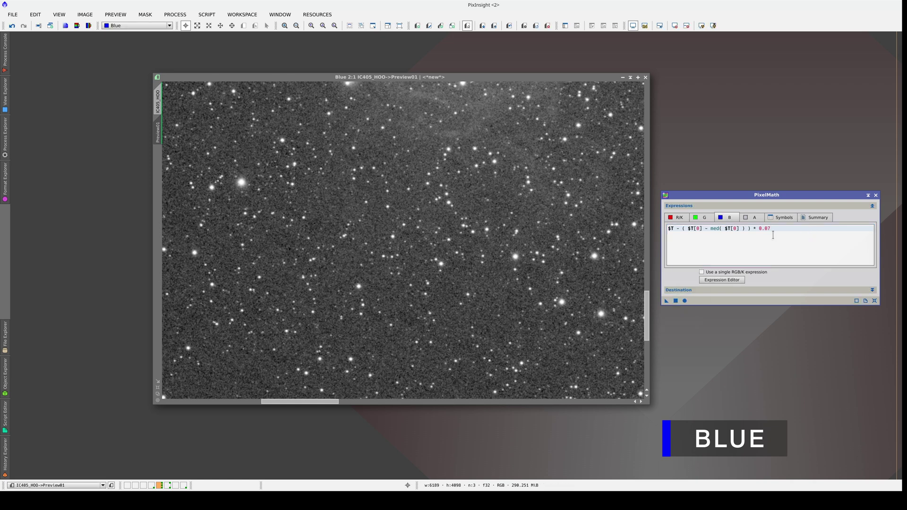
pyautogui.click(424, 249)
pyautogui.hotkey('ctrl', 'z')
pyautogui.hotkey('ctrl', 'y')
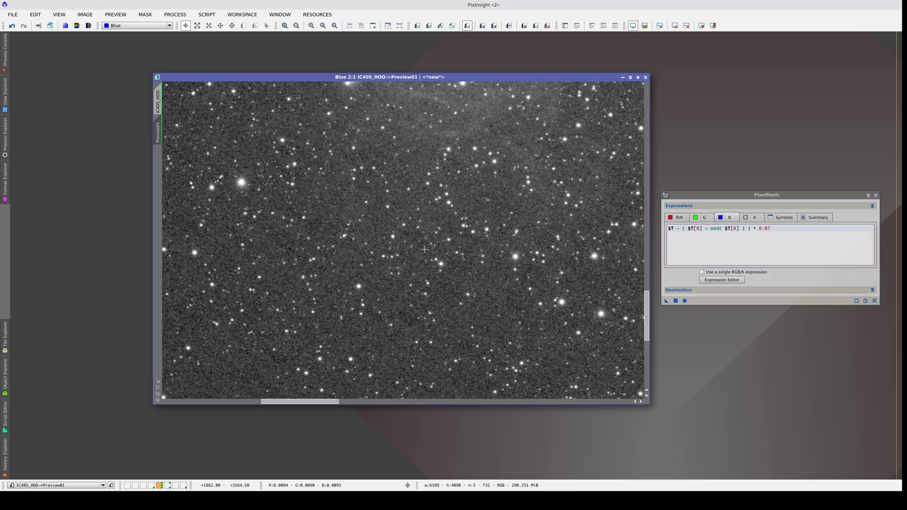
pyautogui.hotkey('ctrl', 'z')
pyautogui.scroll(-1, 424, 249)
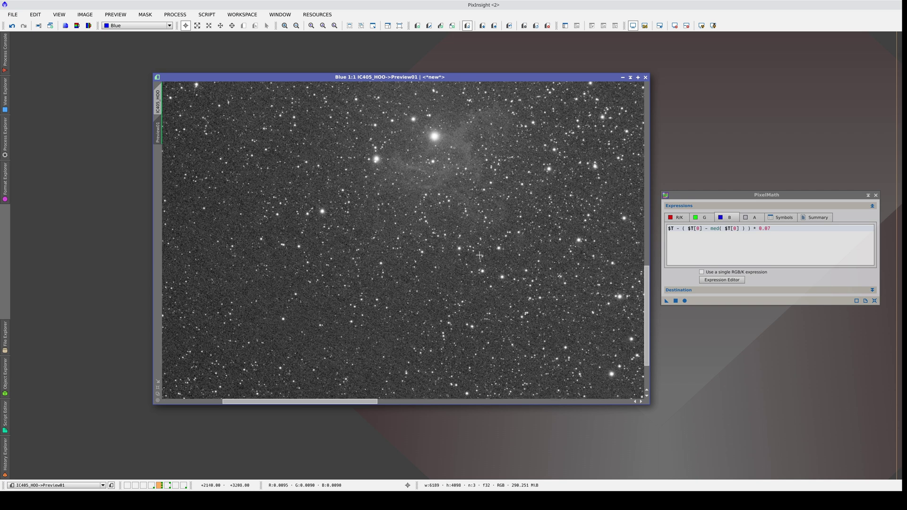
# Review the multipliers in the blue and green PixelMath expressions
pyautogui.click(763, 222)
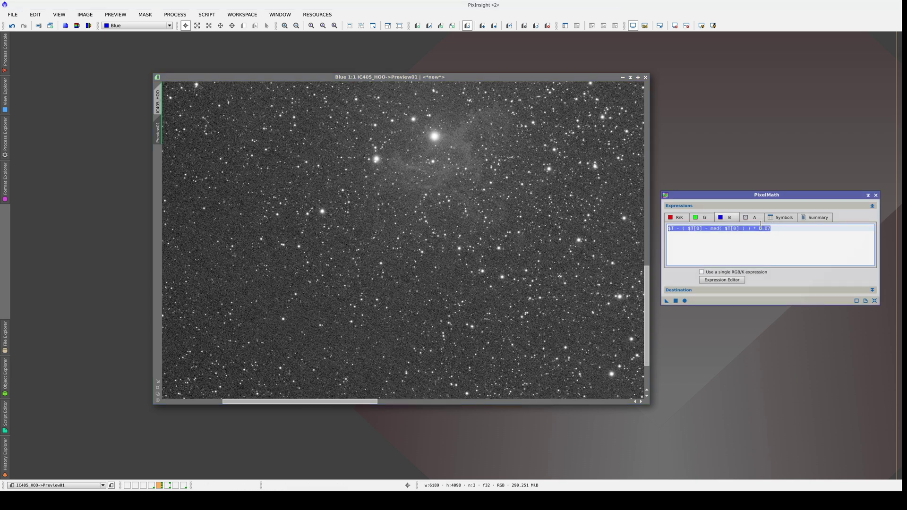
pyautogui.doubleClick(760, 228)
pyautogui.write('0.1')
pyautogui.tripleClick(760, 228)
pyautogui.doubleClick(760, 228)
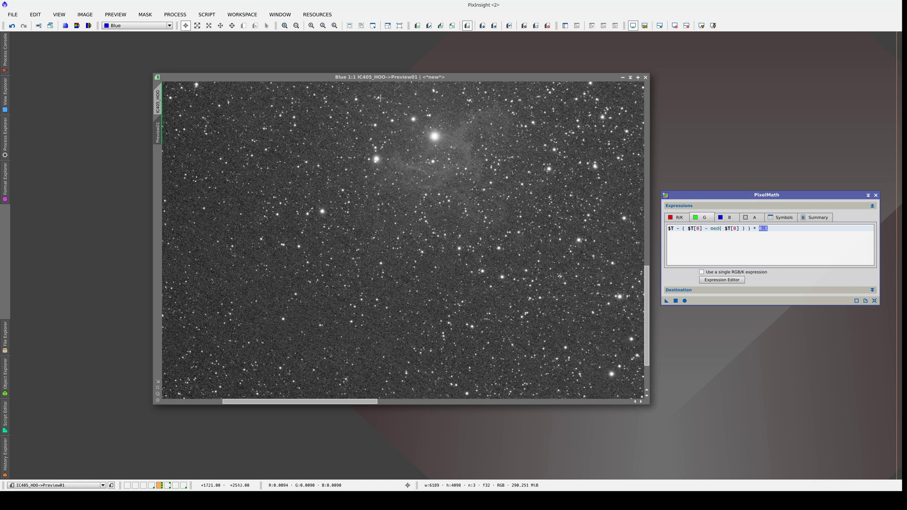
# Return the display to RGB, apply the PixelMath subtraction to the full IC405_HOO image, and close PixelMath
pyautogui.scroll(1, 133, 29)
pyautogui.scroll(2, 134, 28)
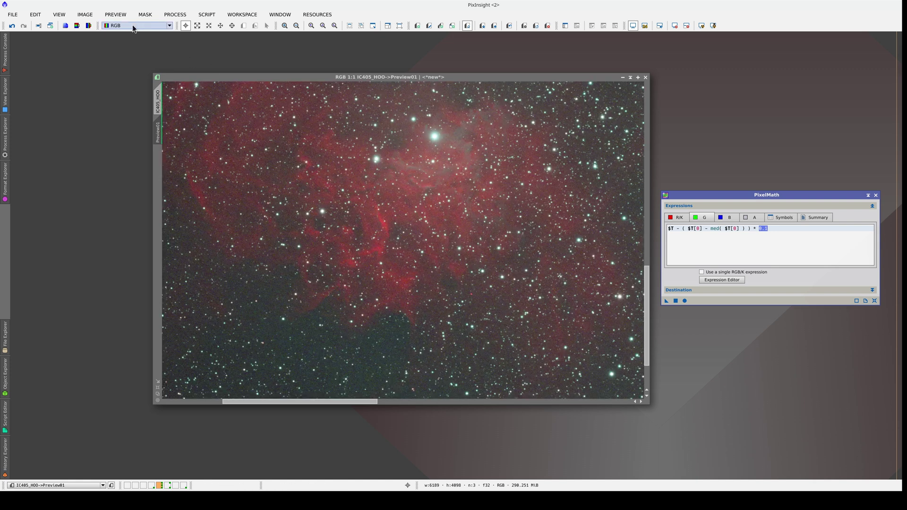
pyautogui.click(160, 95)
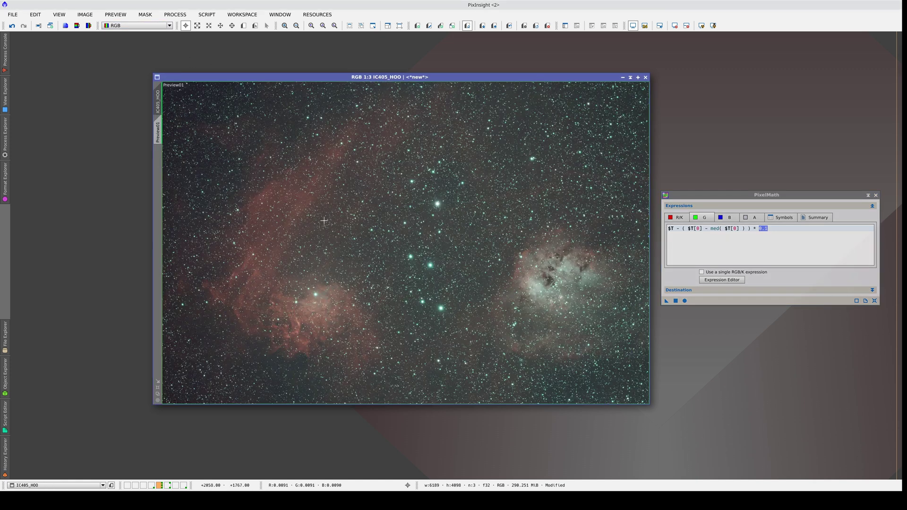
pyautogui.moveTo(666, 301); pyautogui.dragTo(426, 258)
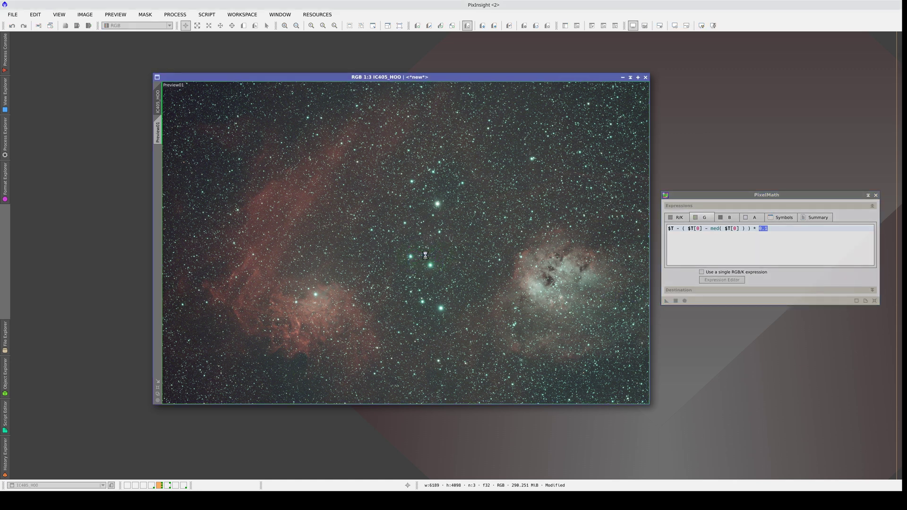
pyautogui.click(876, 196)
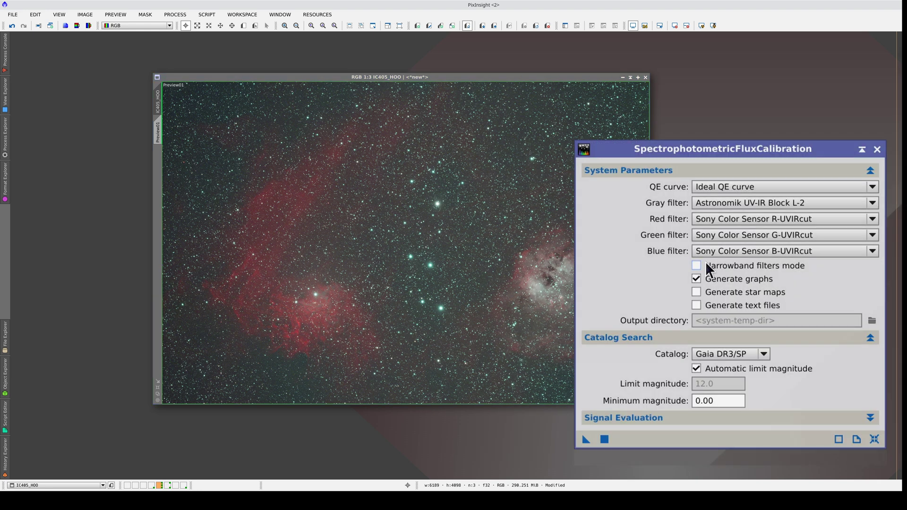
# Enable narrowband filters mode in SpectrophotometricFluxCalibration and set the red, green and blue filter bandwidths to 10
pyautogui.click(706, 262)
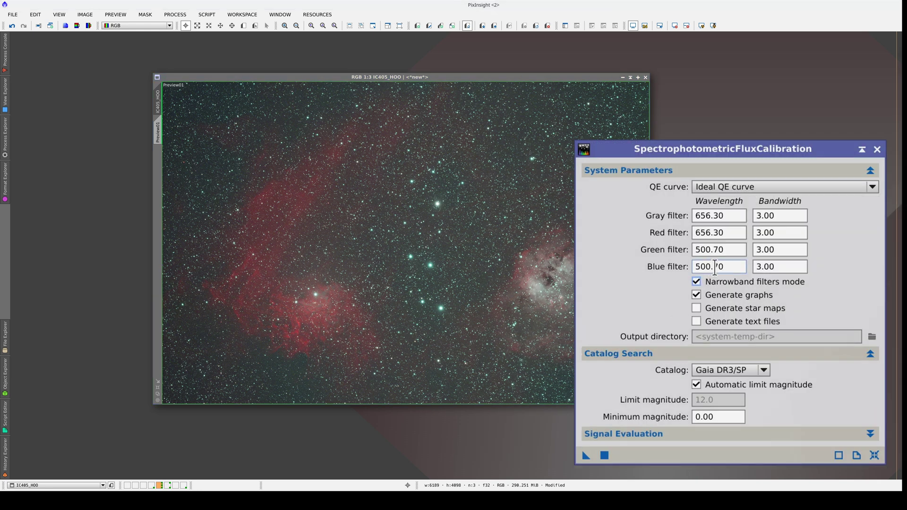
pyautogui.doubleClick(789, 233)
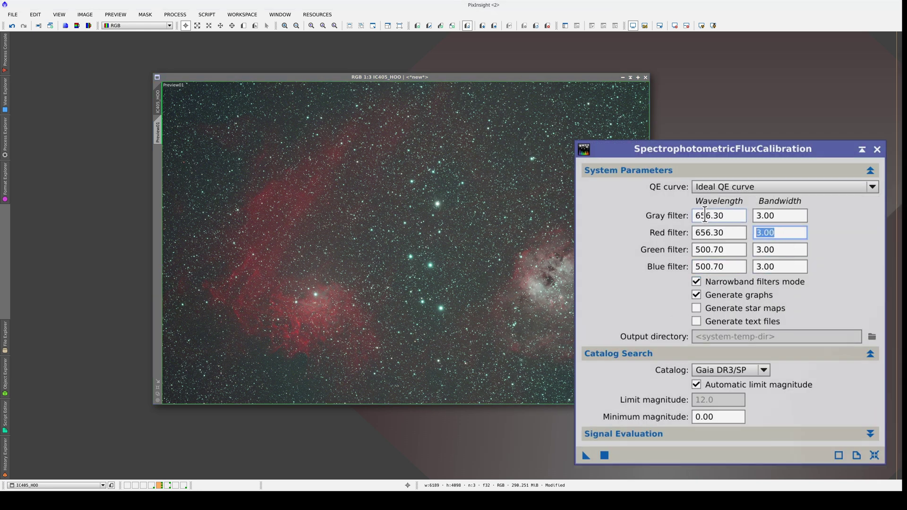
pyautogui.write('10')
pyautogui.press('Tab')
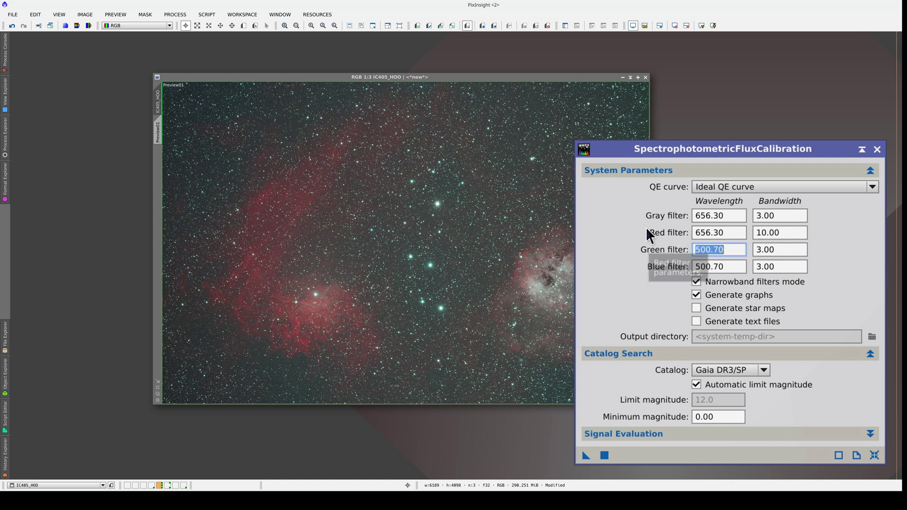
pyautogui.write('10')
pyautogui.press('Tab')
pyautogui.press('Tab')
pyautogui.write('10')
pyautogui.press('Tab')
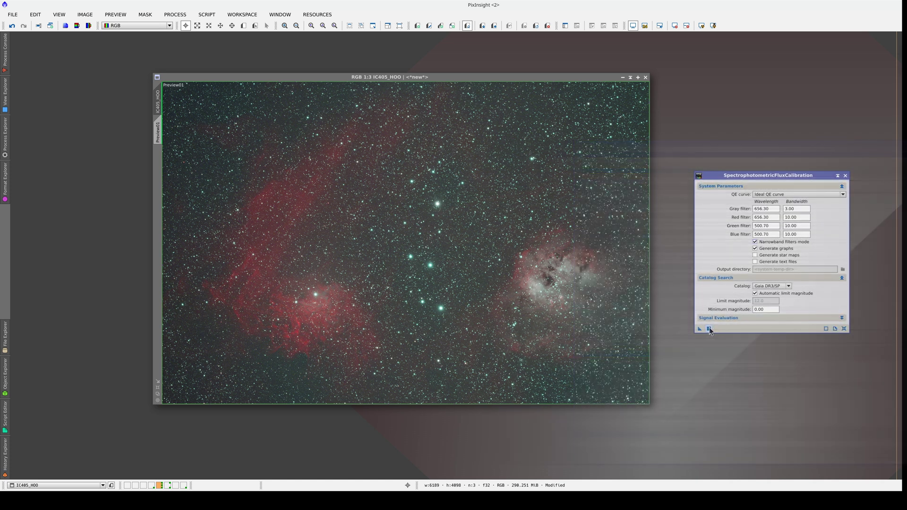
# Run SpectrophotometricFluxCalibration on the IC405_HOO image and close its graphs and settings
pyautogui.click(710, 328)
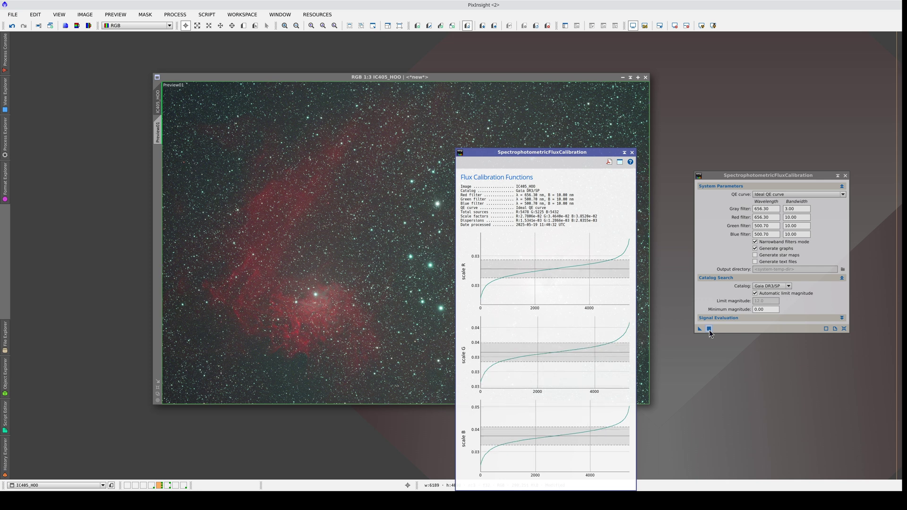
pyautogui.click(632, 152)
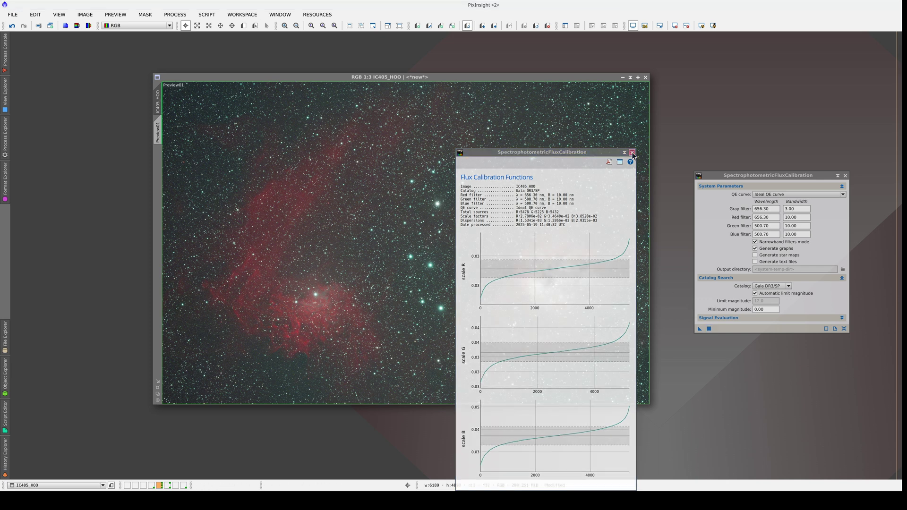
pyautogui.click(845, 176)
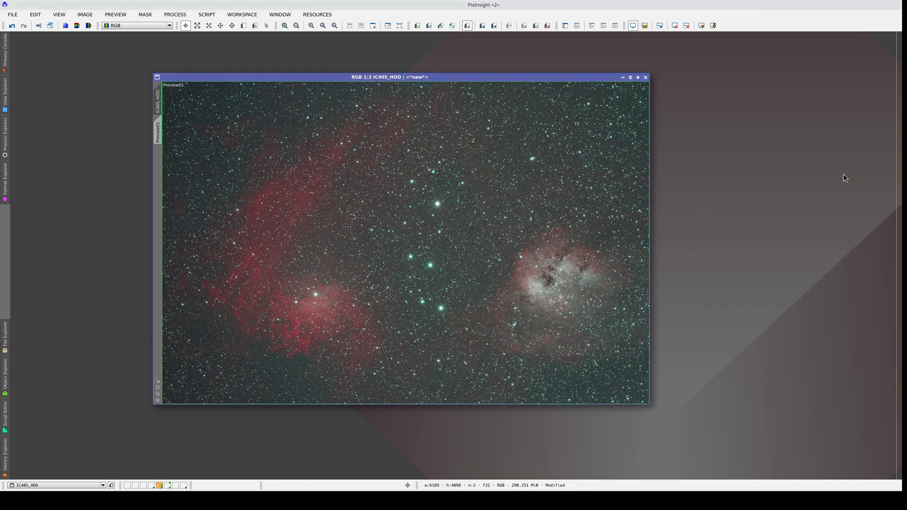
# Switch to Preview01 of IC405_HOO and open MultiscaleGradientCorrection
pyautogui.click(158, 132)
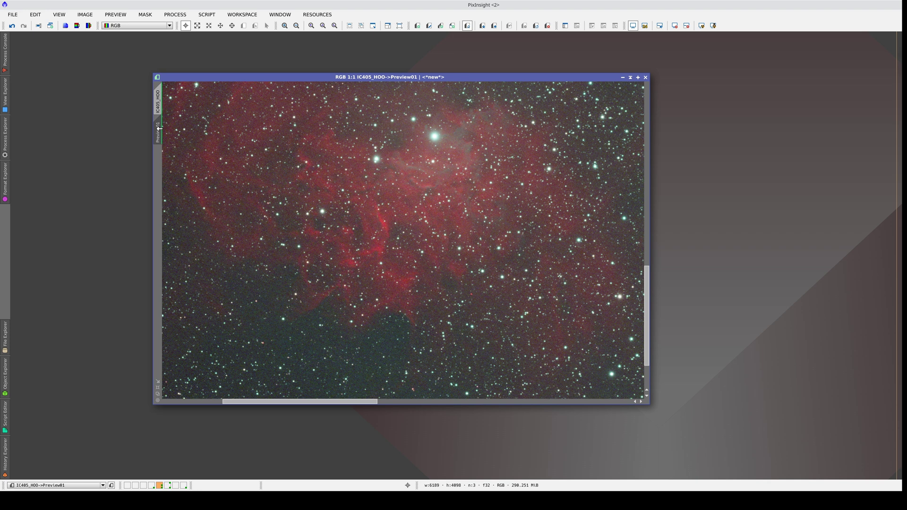
pyautogui.click(4, 142)
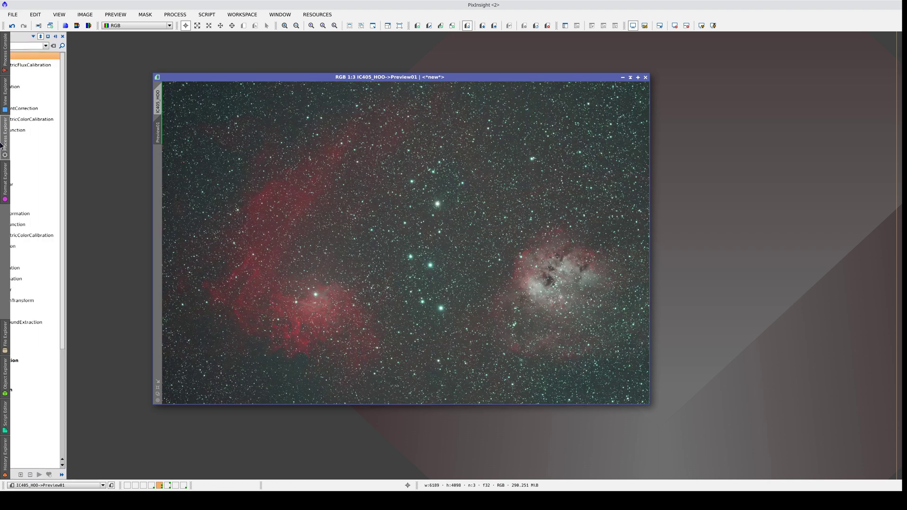
pyautogui.doubleClick(69, 111)
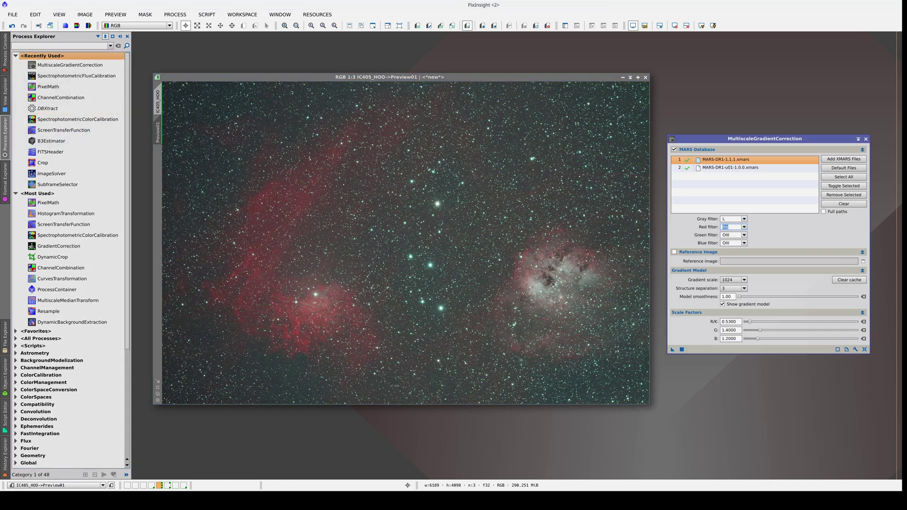
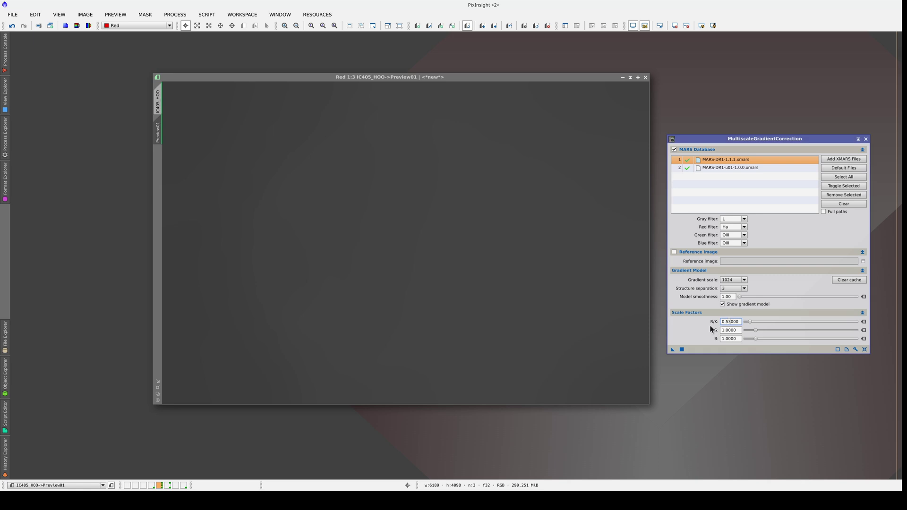
# Generate the gradient model on Preview01 with a red scale factor of 0.53 and display its green channel
pyautogui.click(682, 349)
pyautogui.click(157, 25)
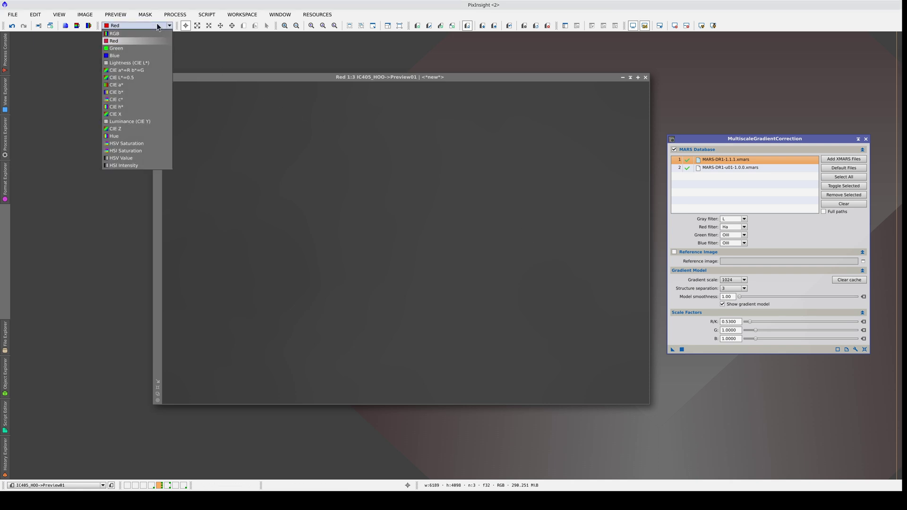
pyautogui.click(152, 48)
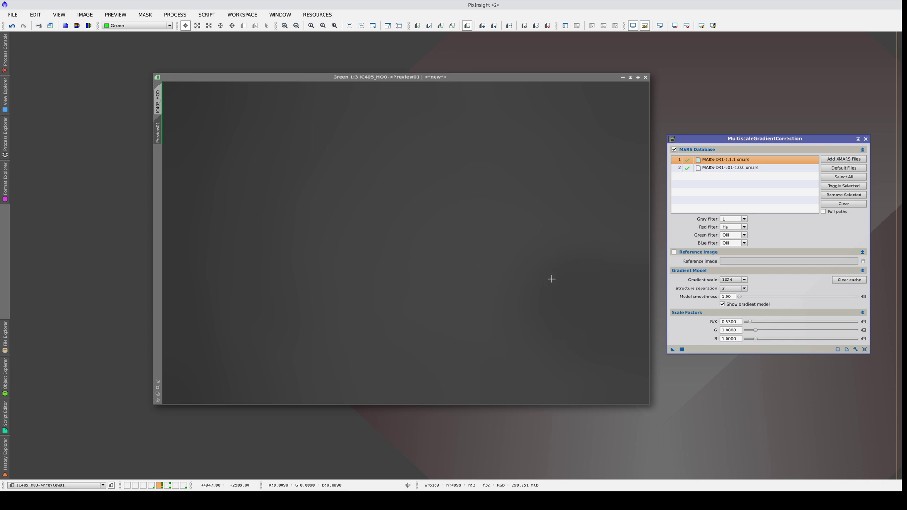
# Set the green scale factor to 0.7 and regenerate the gradient model on Preview01
pyautogui.click(756, 331)
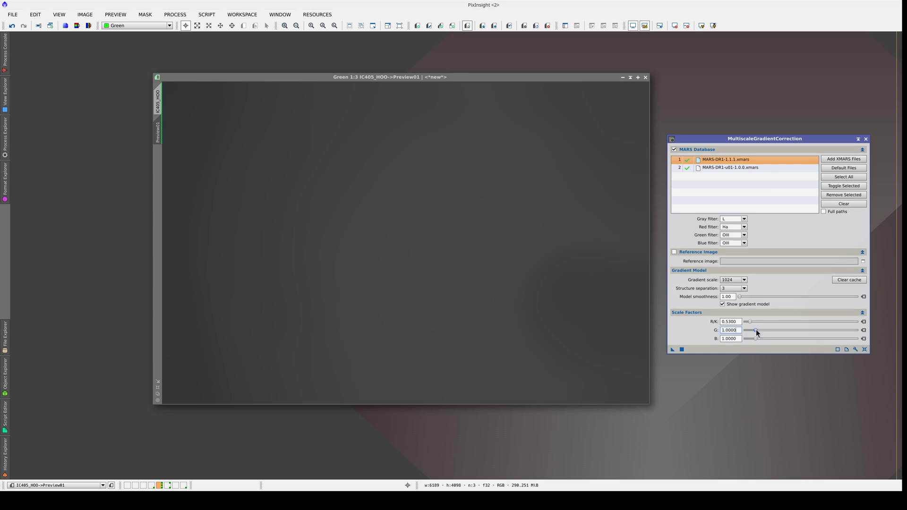
pyautogui.click(681, 350)
pyautogui.click(750, 330)
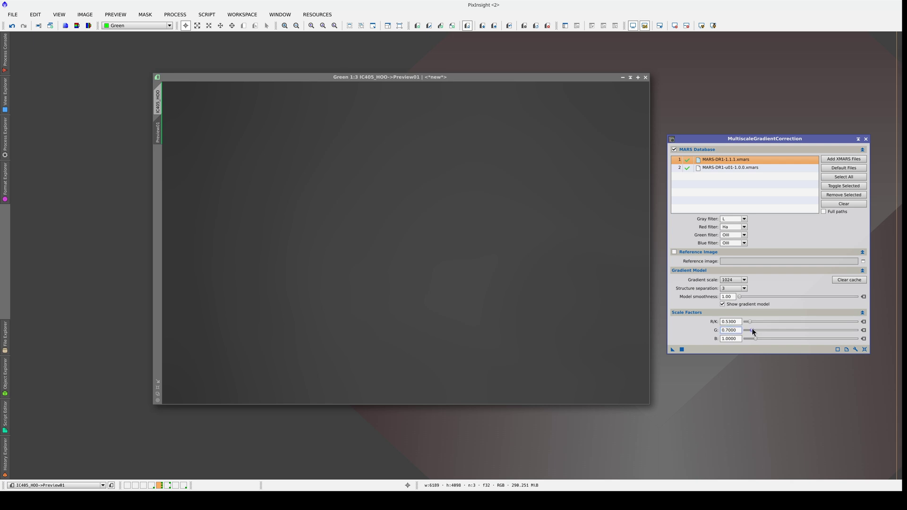
pyautogui.click(683, 350)
# Display the blue channel, set the blue scale factor to 0.8, and regenerate the gradient model on Preview01
pyautogui.scroll(-1, 132, 28)
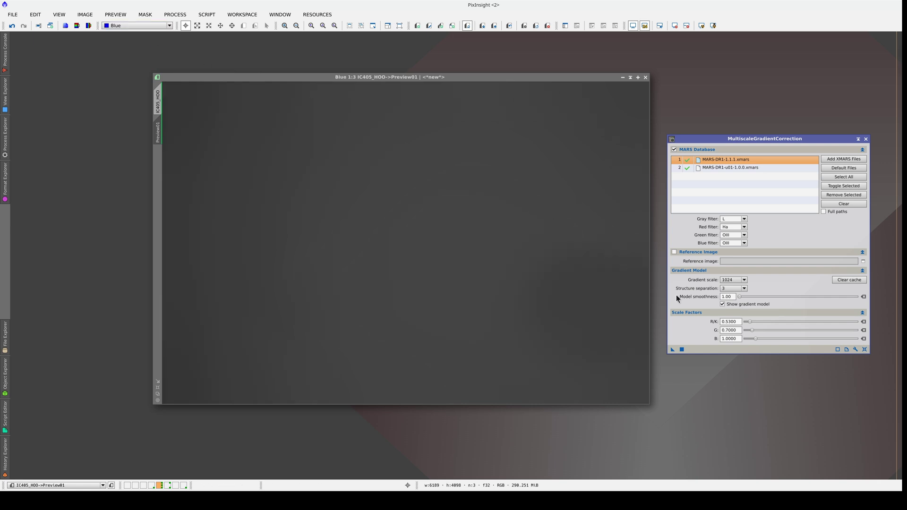
pyautogui.click(755, 339)
pyautogui.click(682, 349)
pyautogui.click(682, 350)
# Disable the gradient model display, apply the gradient correction to Preview01, and view the preview in RGB
pyautogui.click(742, 304)
pyautogui.moveTo(672, 349); pyautogui.dragTo(504, 320)
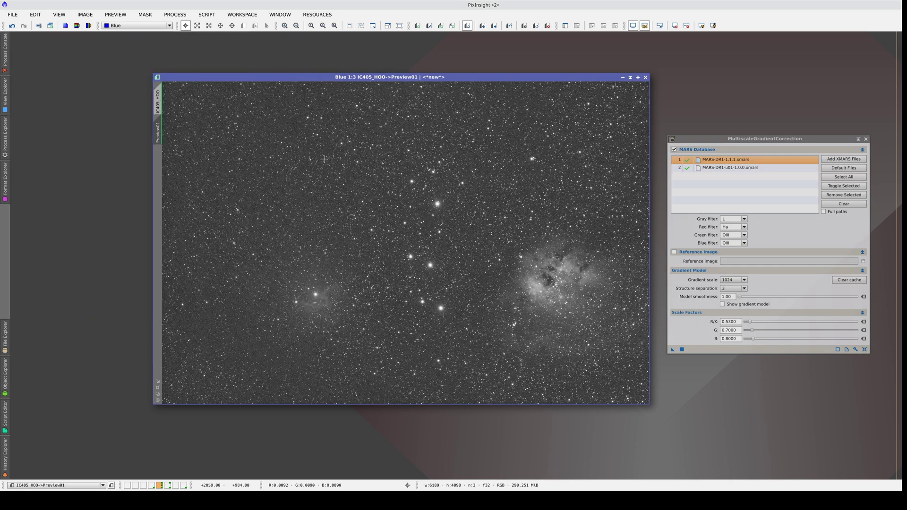
pyautogui.click(142, 25)
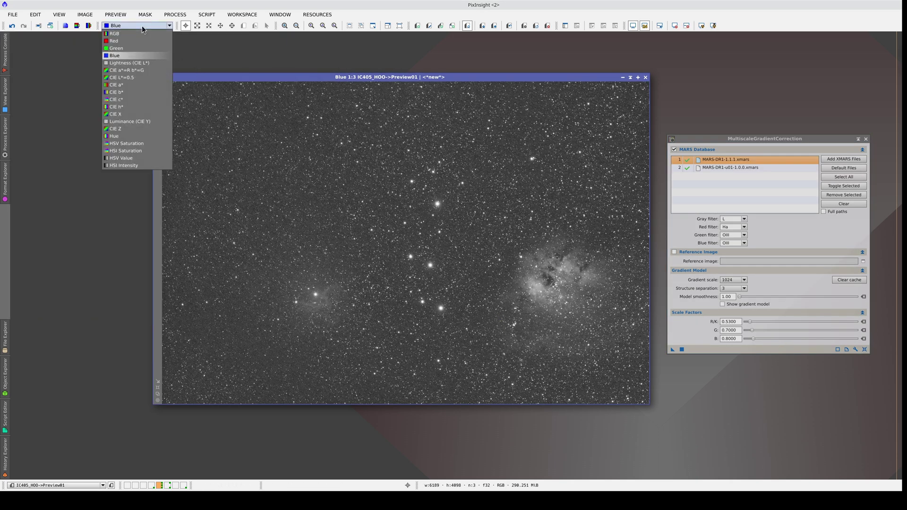
pyautogui.click(144, 33)
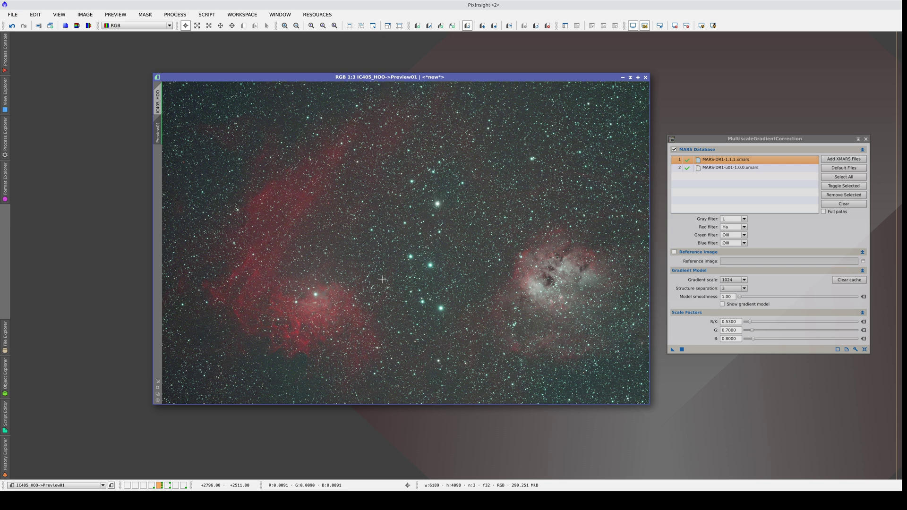
# Apply MultiscaleGradientCorrection to the full IC405_HOO image and close the process
pyautogui.click(158, 101)
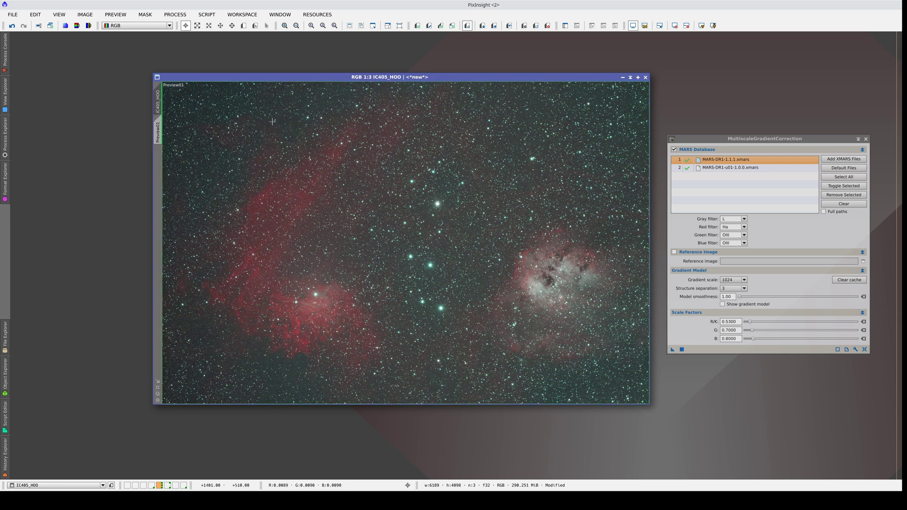
pyautogui.click(682, 350)
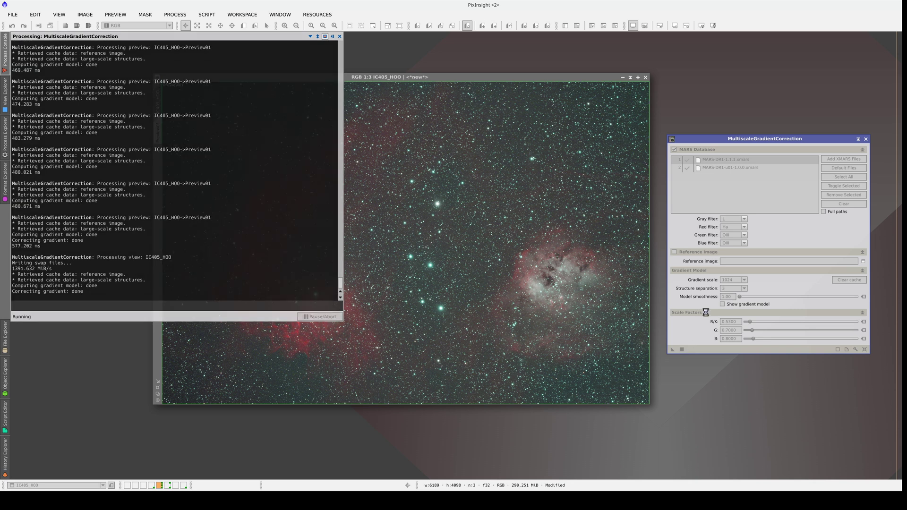
pyautogui.click(865, 139)
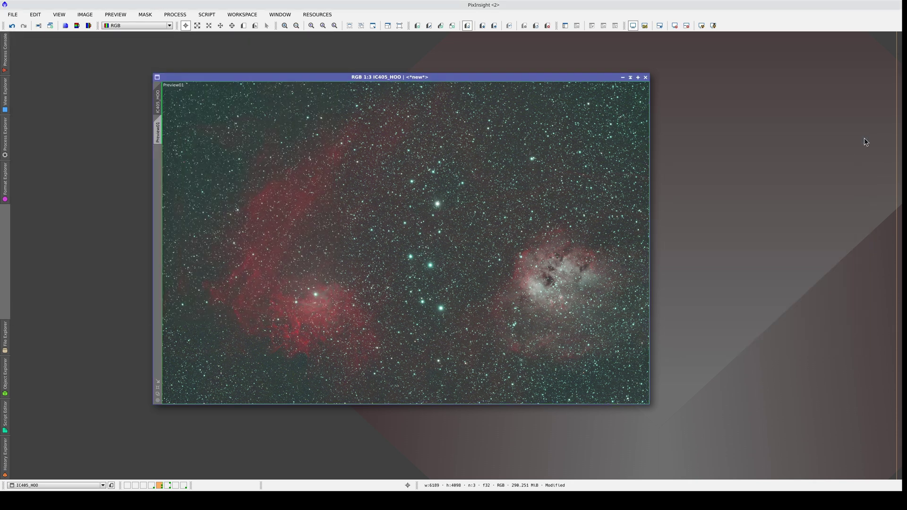
# Open the SpectrophotometricColorCalibration process and enable narrowband filters mode
pyautogui.click(3, 135)
pyautogui.doubleClick(76, 120)
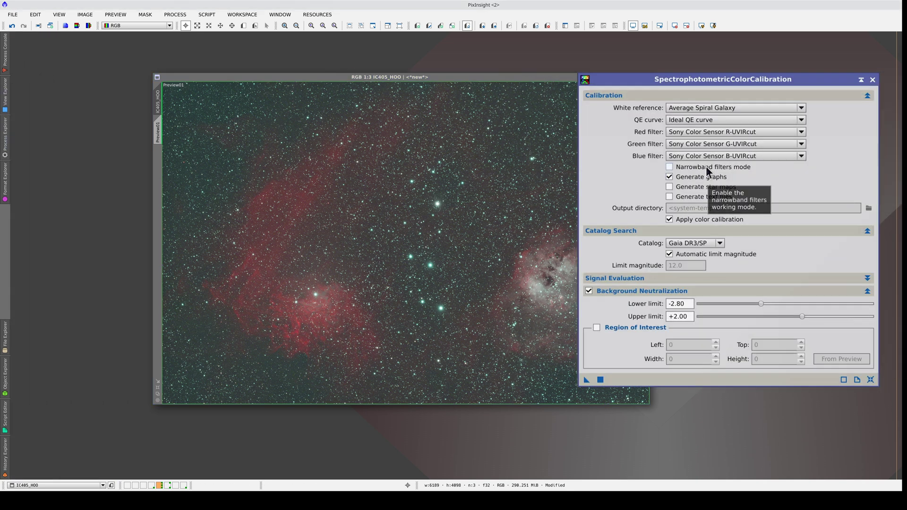
pyautogui.click(706, 167)
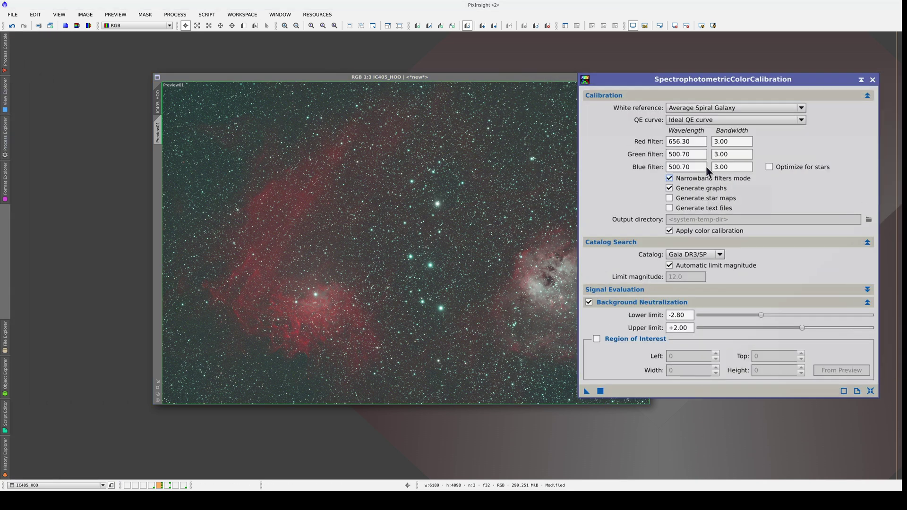
# Set the bandwidth of the red, green and blue narrowband filters to 10 nm each
pyautogui.doubleClick(737, 142)
pyautogui.write('10')
pyautogui.press('Tab')
pyautogui.press('Tab')
pyautogui.write('10')
pyautogui.press('Tab')
pyautogui.press('Tab')
pyautogui.write('10')
pyautogui.press('Tab')
# Create a 372 × 180 px preview in the image's upper-left corner, use it as the background region of interest, and apply the colour calibration to IC405_HOO
pyautogui.click(243, 26)
pyautogui.click(193, 97)
pyautogui.moveTo(193, 97); pyautogui.dragTo(161, 82)
pyautogui.hotkey('alt', 'n')
pyautogui.moveTo(165, 154); pyautogui.dragTo(843, 344)
pyautogui.click(686, 354)
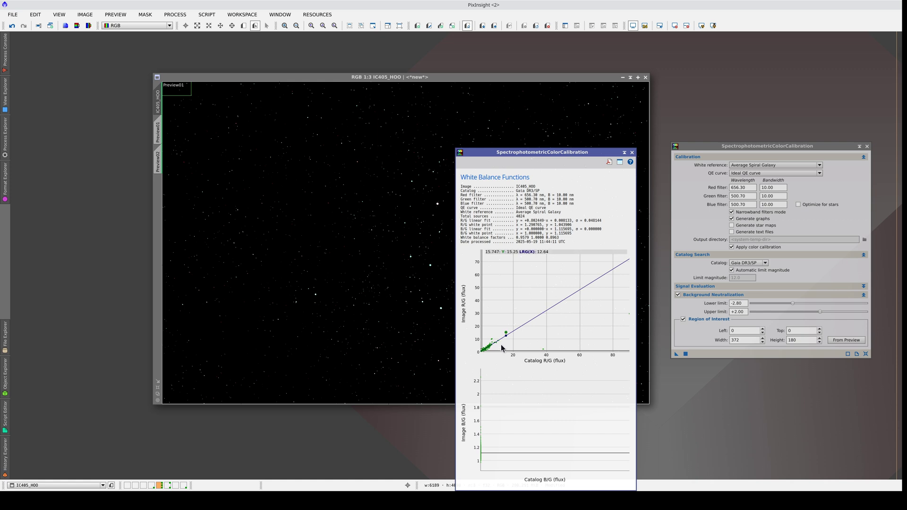
# Enlarge the dense star cluster near the origin of the R/G white balance graph to examine the linear fit
pyautogui.moveTo(489, 352); pyautogui.dragTo(481, 354)
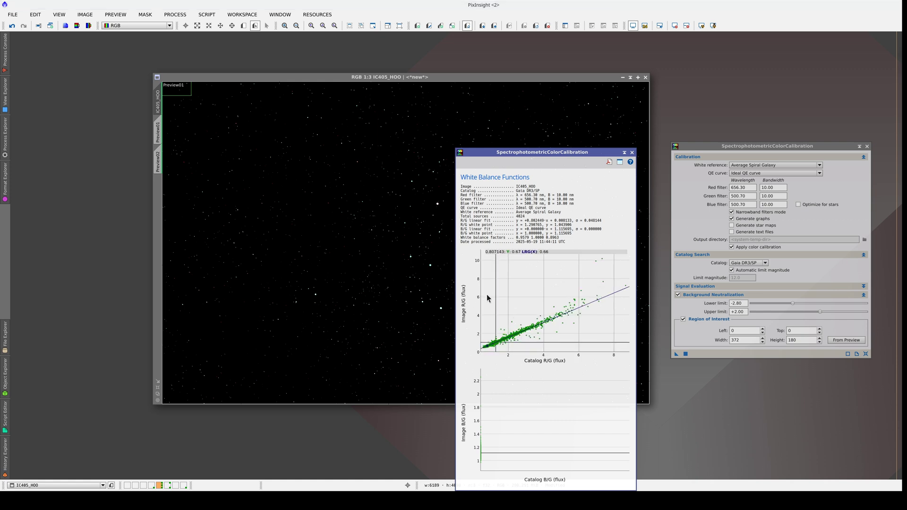
pyautogui.moveTo(488, 298); pyautogui.dragTo(489, 350)
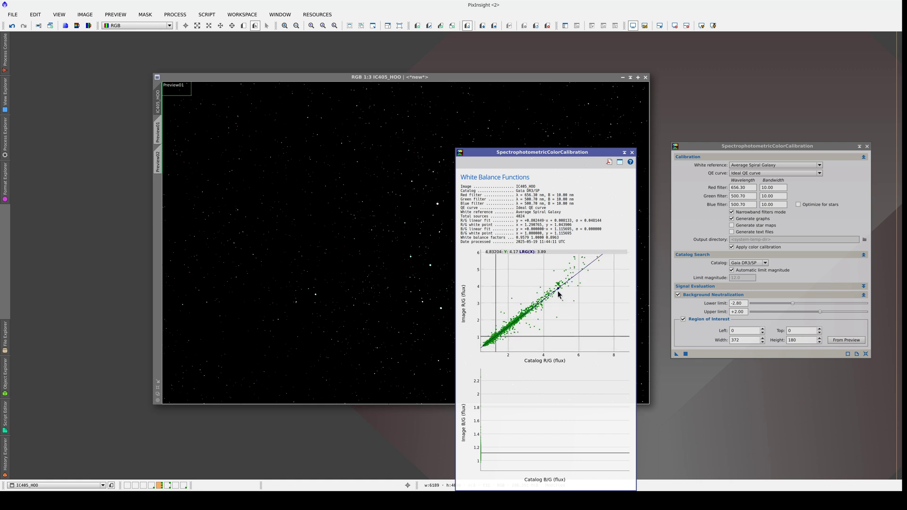
# Open ScreenTransferFunction and apply a linked auto-stretch to the display of IC405_HOO
pyautogui.click(5, 137)
pyautogui.doubleClick(56, 130)
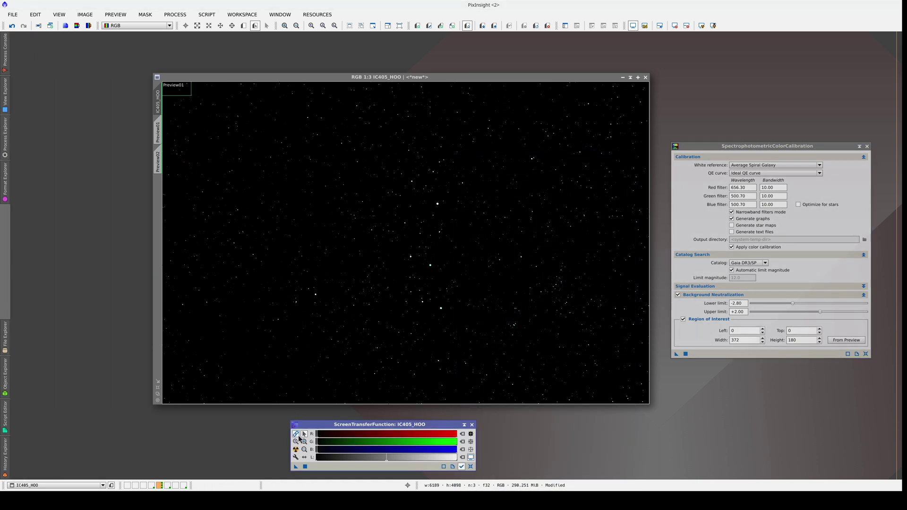
pyautogui.click(296, 450)
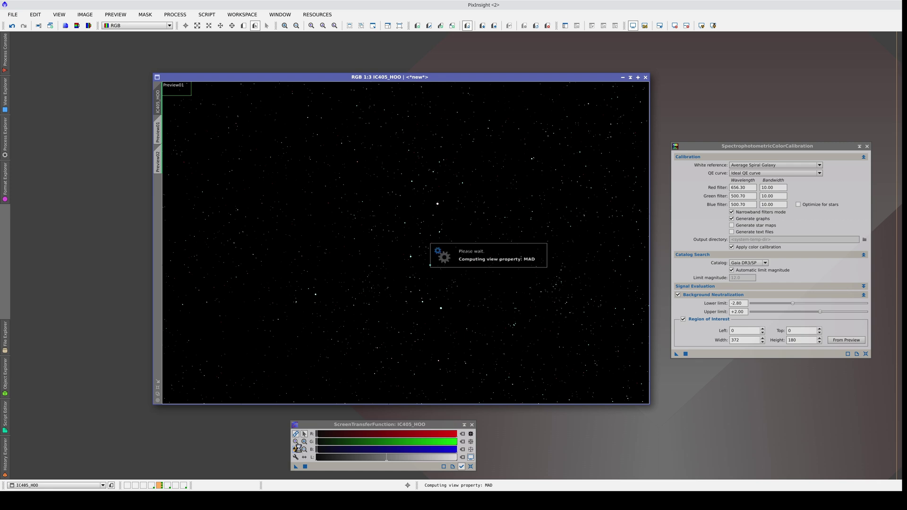